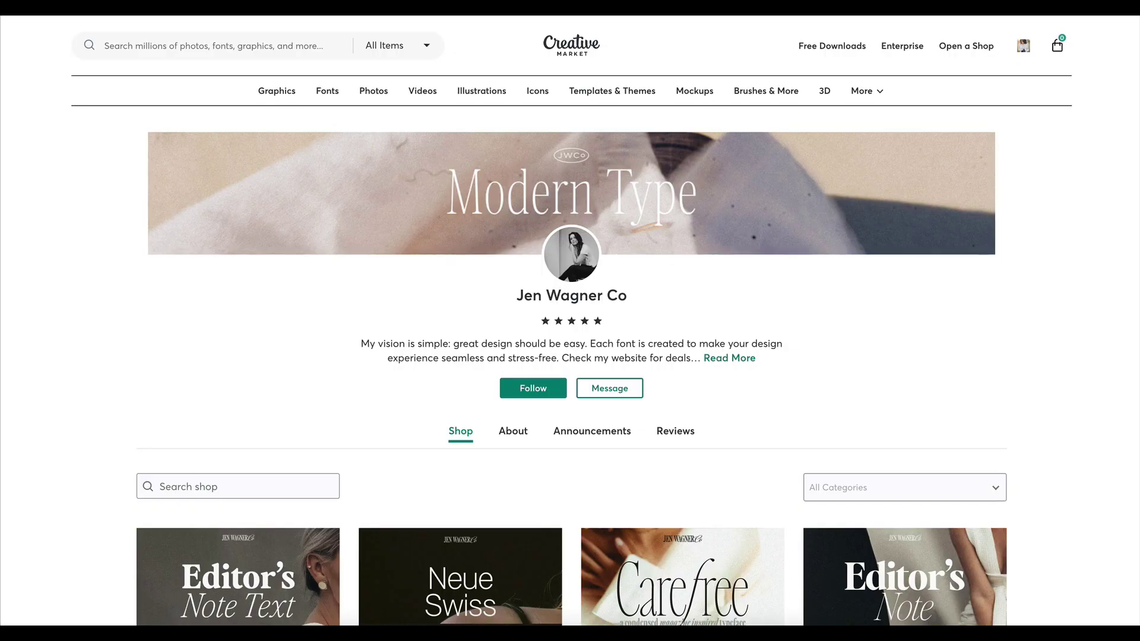
# - Browse the Jen Wagner Co shop and open the Perfectly Nineties product page
pyautogui.scroll(-8, 64, 429)
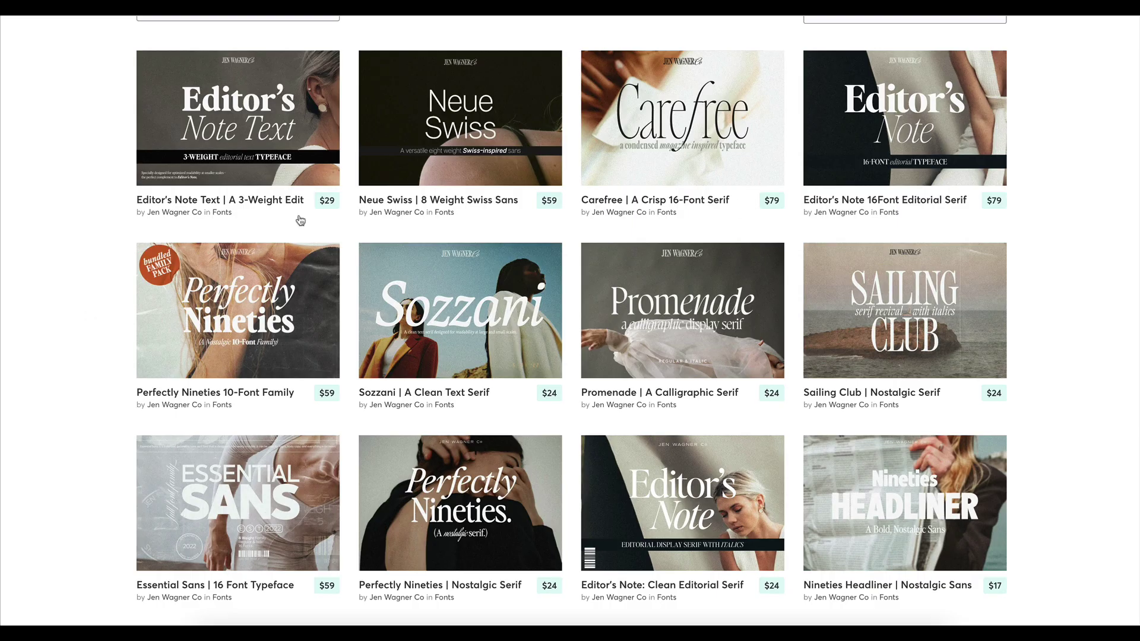
pyautogui.scroll(4, 550, 246)
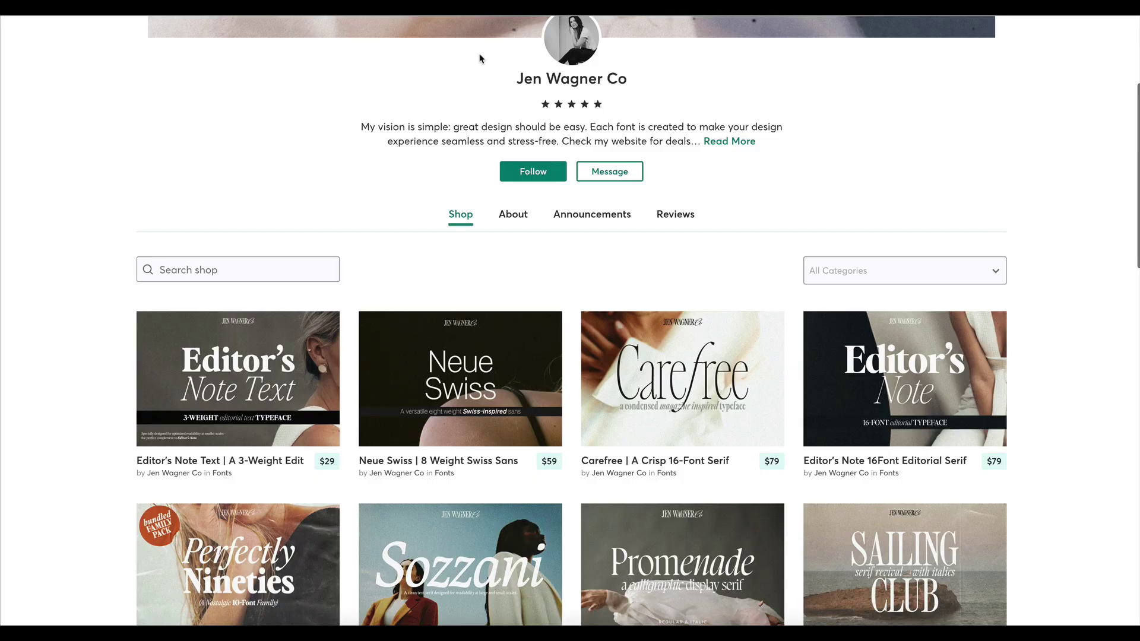
pyautogui.scroll(-9, 305, 219)
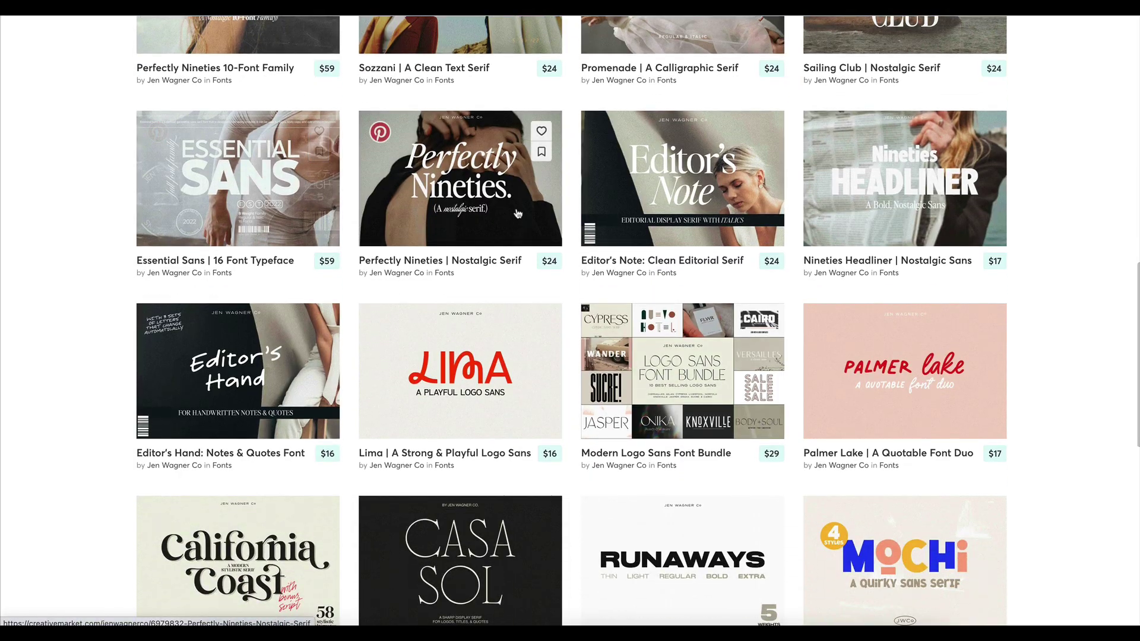
pyautogui.click(468, 175)
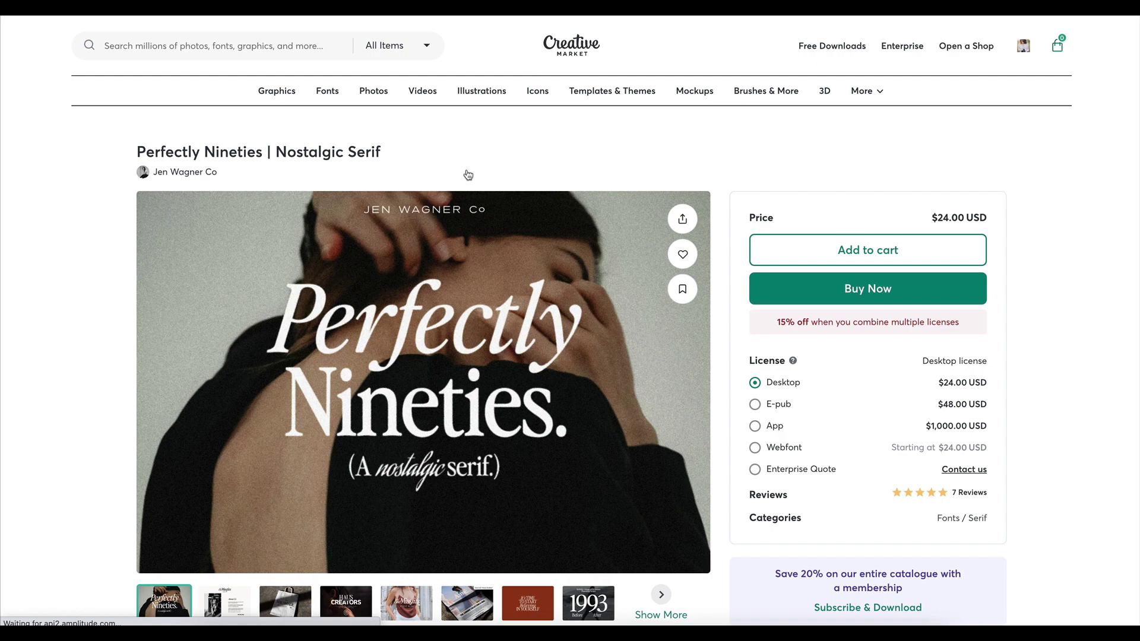
pyautogui.moveTo(694, 86)
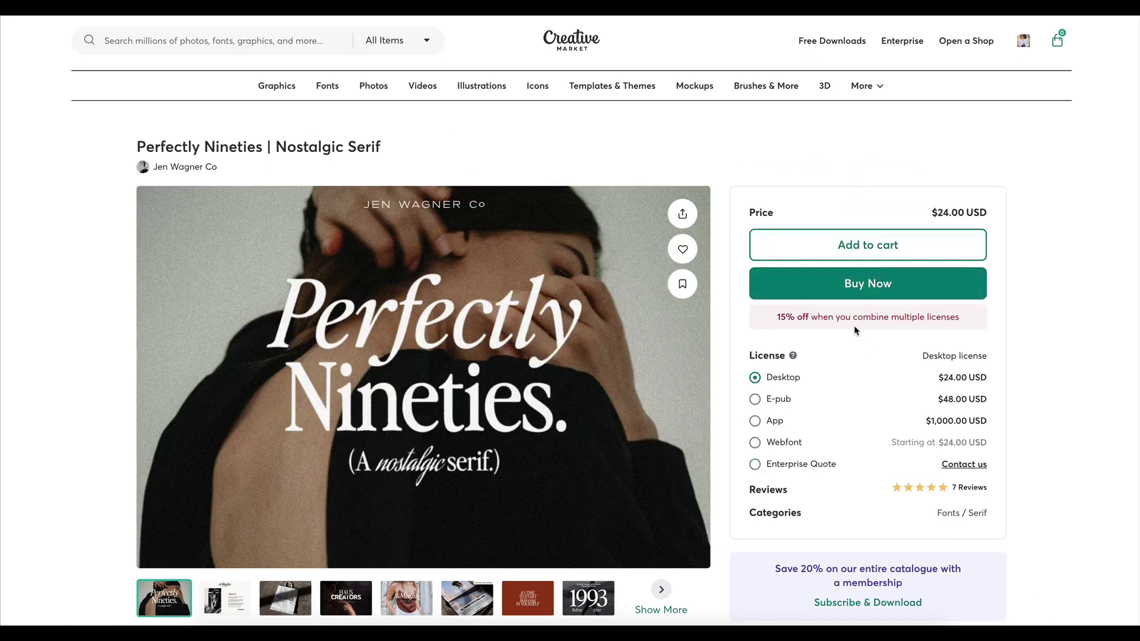
# - Choose the Webfont license with the 10K pageviews/month tier at $24
pyautogui.click(755, 444)
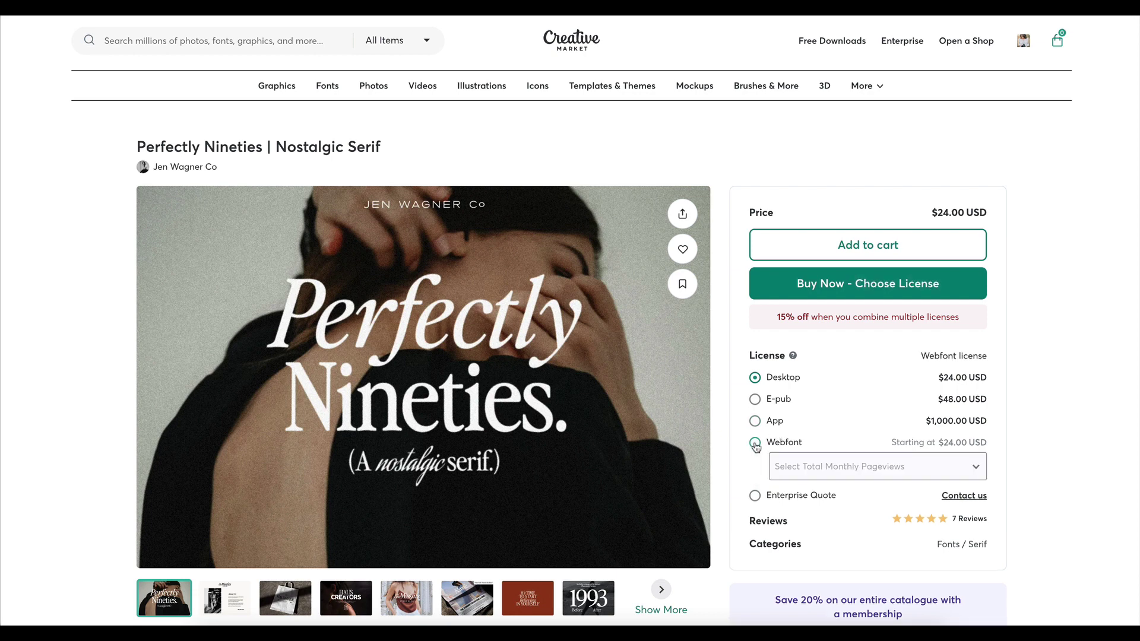
pyautogui.click(822, 476)
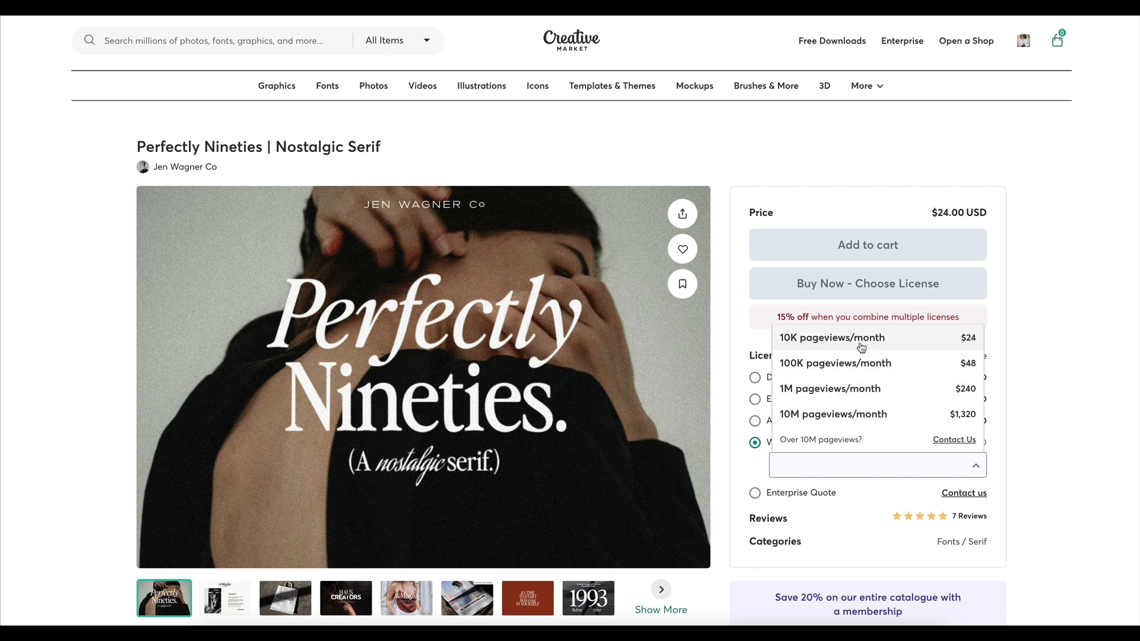
pyautogui.click(862, 344)
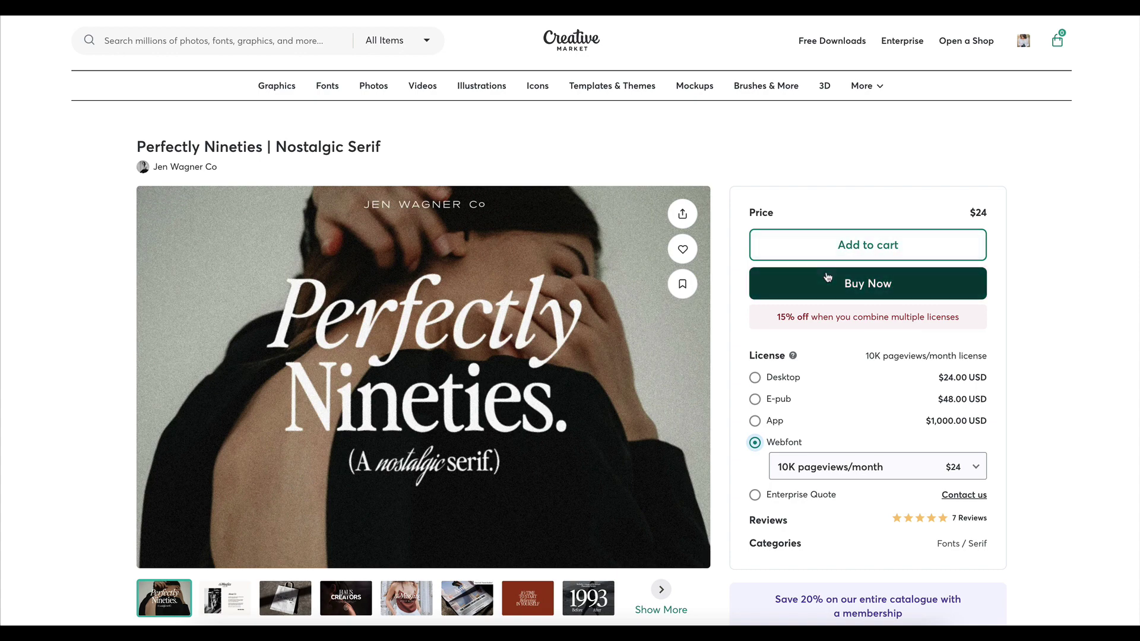
# - Re-download the Editor's Note font from its product page and open the Editor's Note CM folder
pyautogui.click(831, 7)
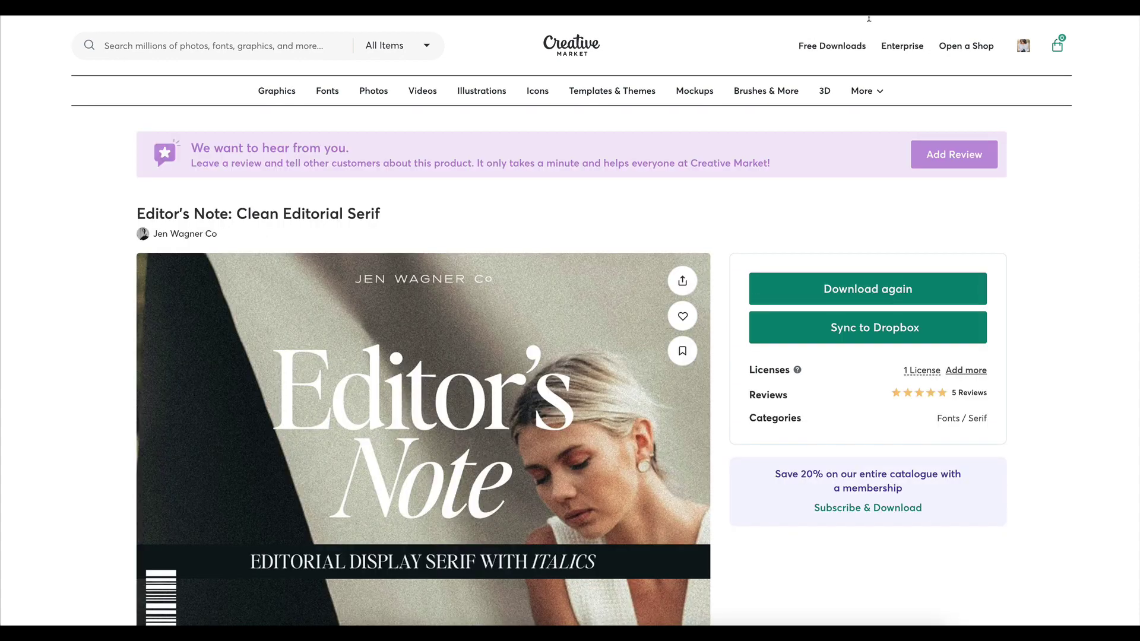
pyautogui.scroll(-1, 816, 231)
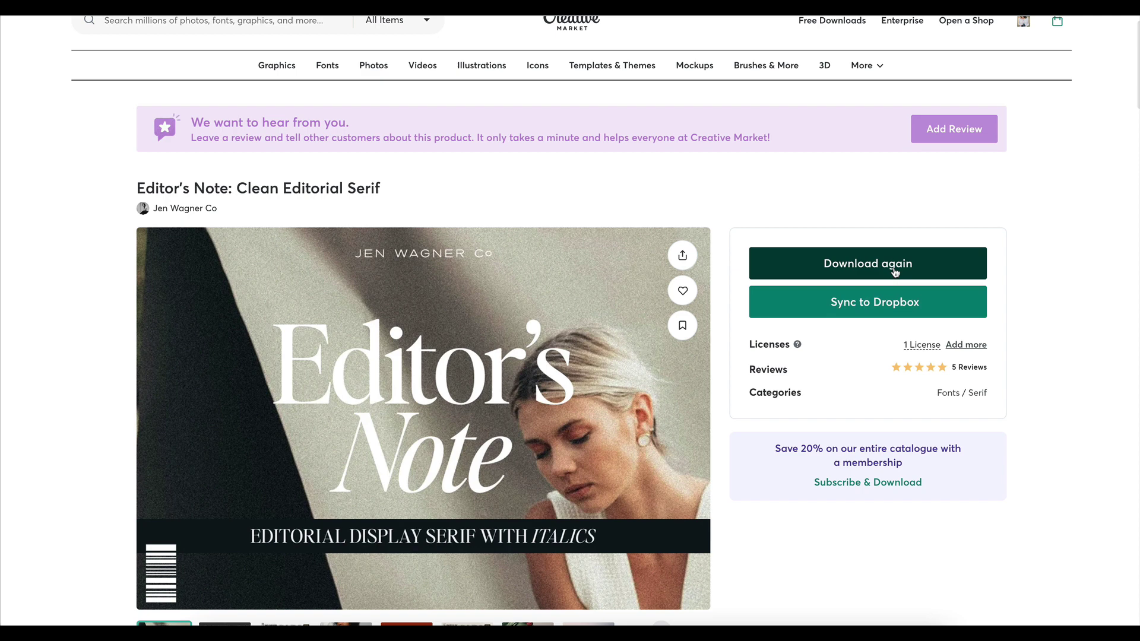
pyautogui.scroll(-1, 907, 256)
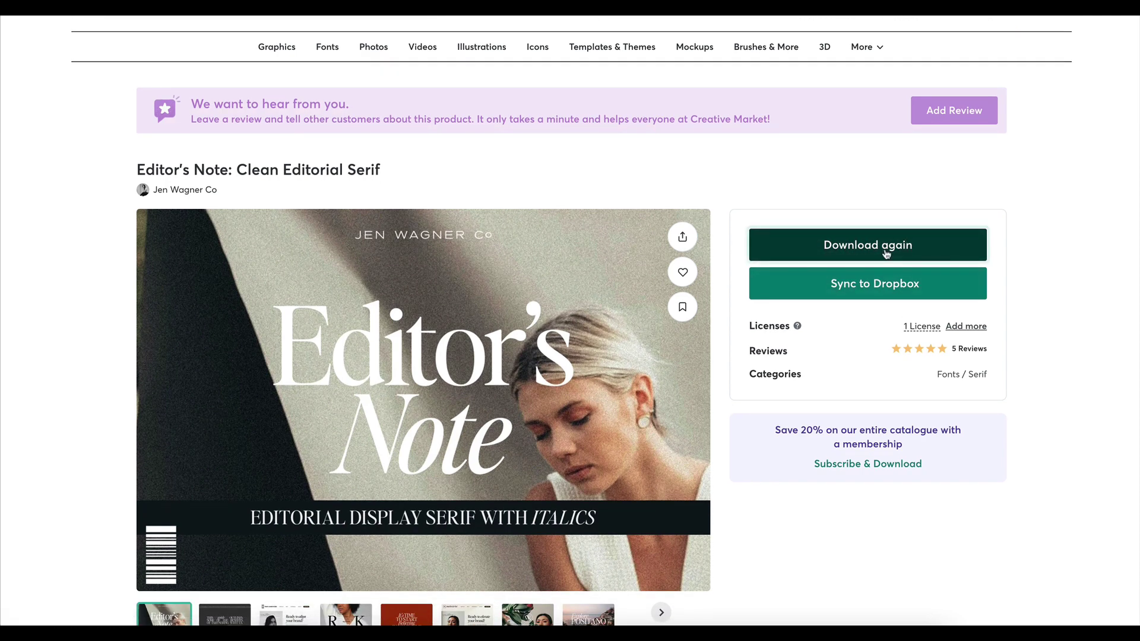
pyautogui.click(886, 254)
pyautogui.click(35, 608)
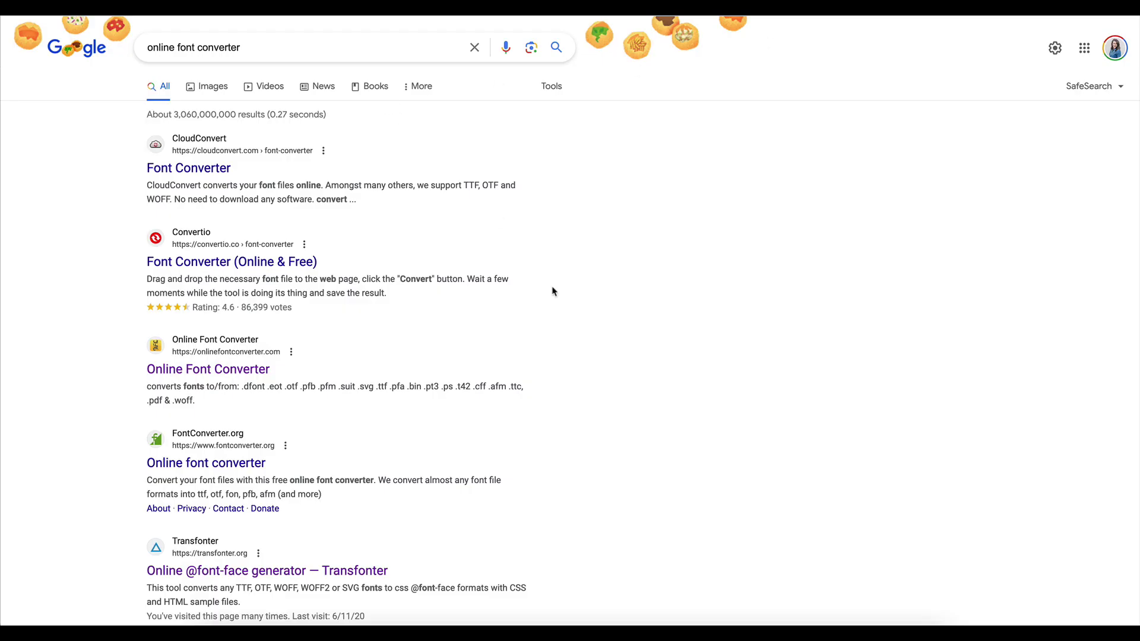
# - Open the Transfonter webfont generator from the 'online font converter' search results
pyautogui.scroll(-1, 217, 301)
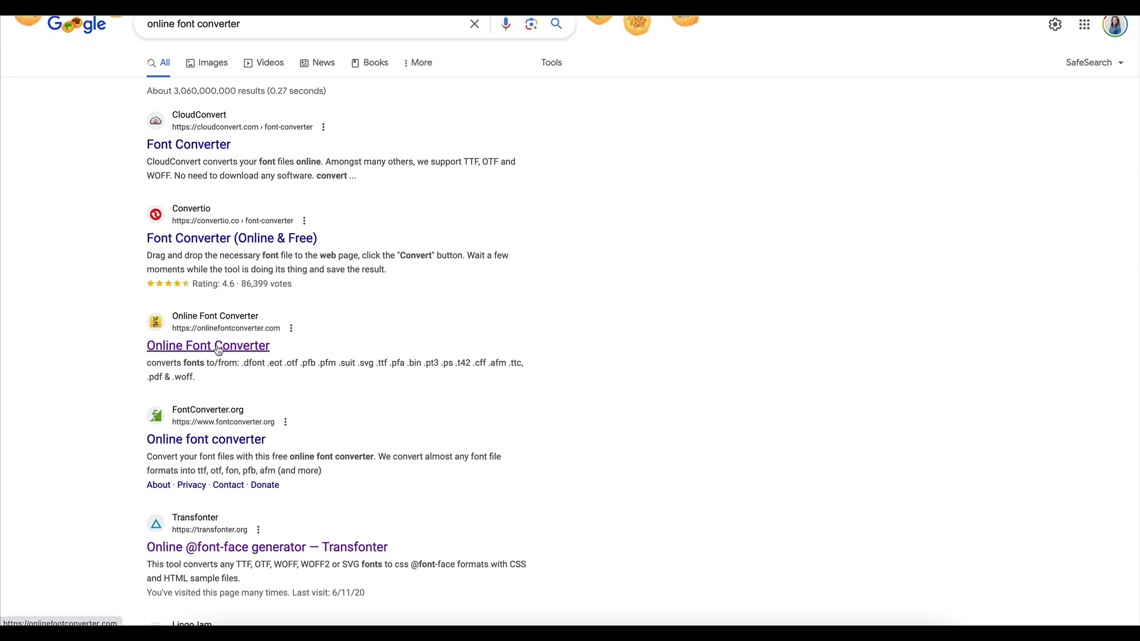
pyautogui.scroll(-4, 217, 351)
pyautogui.scroll(-2, 218, 350)
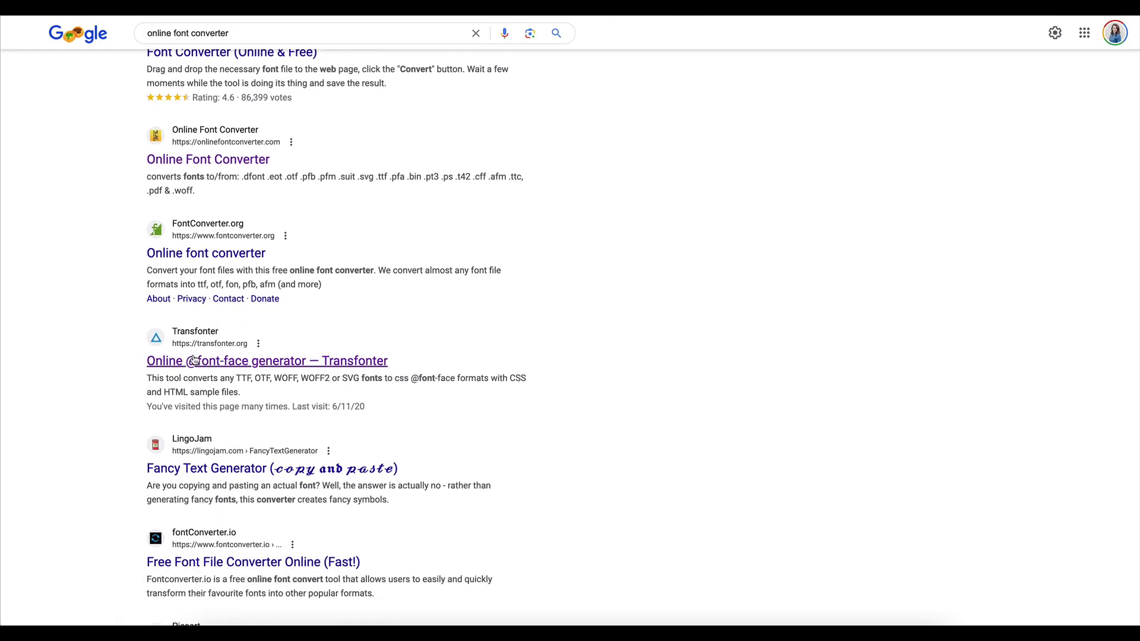
pyautogui.click(198, 364)
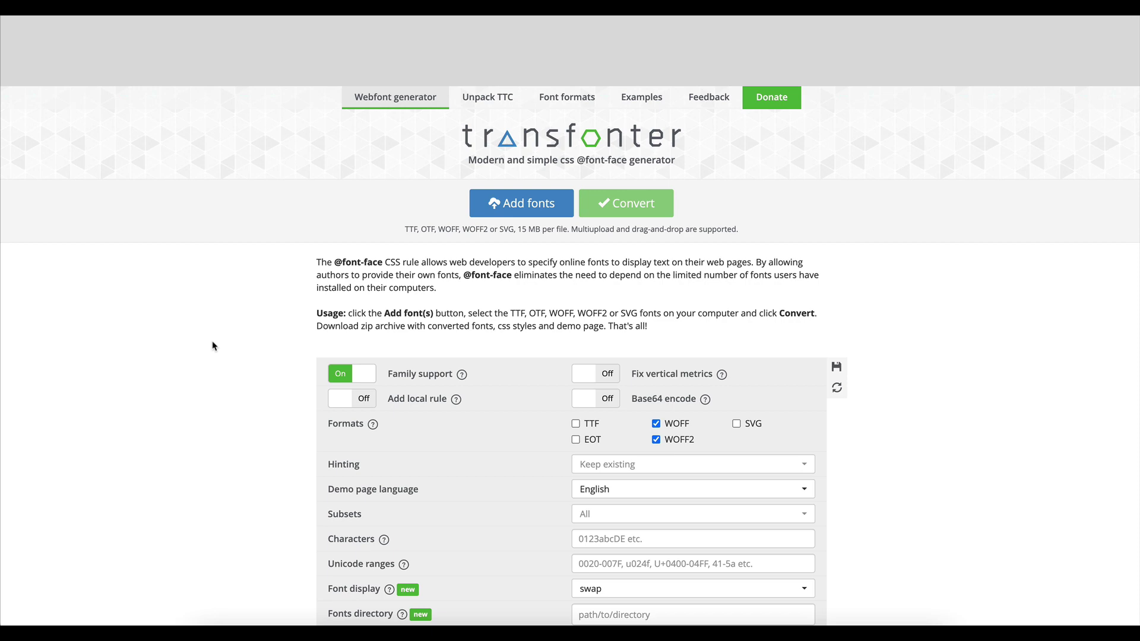
# - Load both Editor's Note OTF files, Italic and Regular, into Transfonter
pyautogui.click(513, 212)
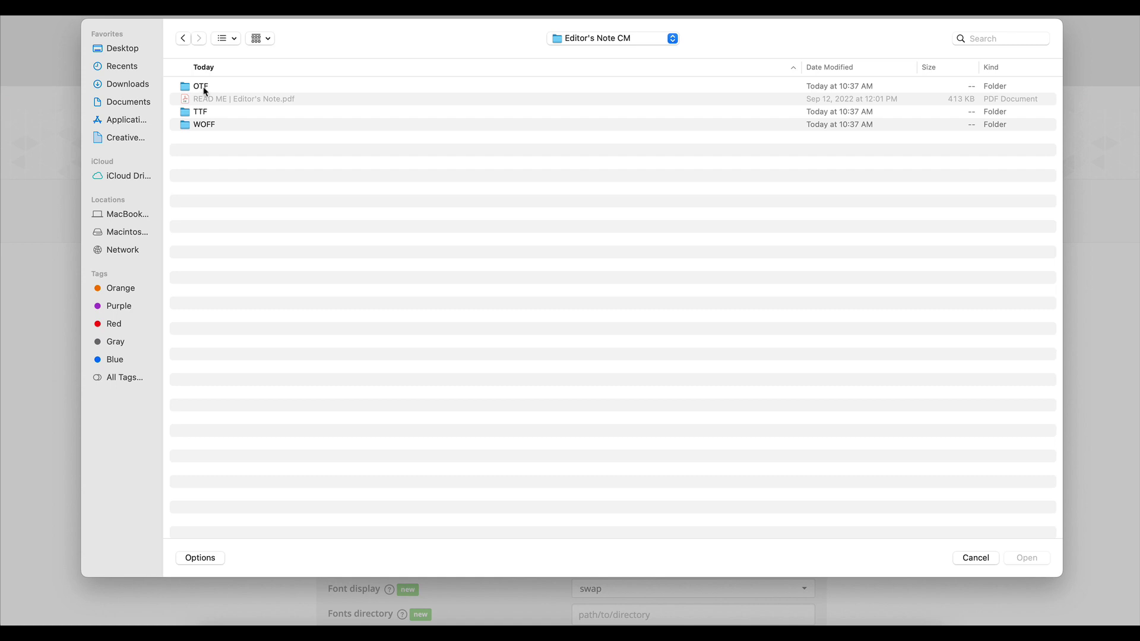
pyautogui.doubleClick(205, 90)
pyautogui.moveTo(230, 128); pyautogui.dragTo(243, 92)
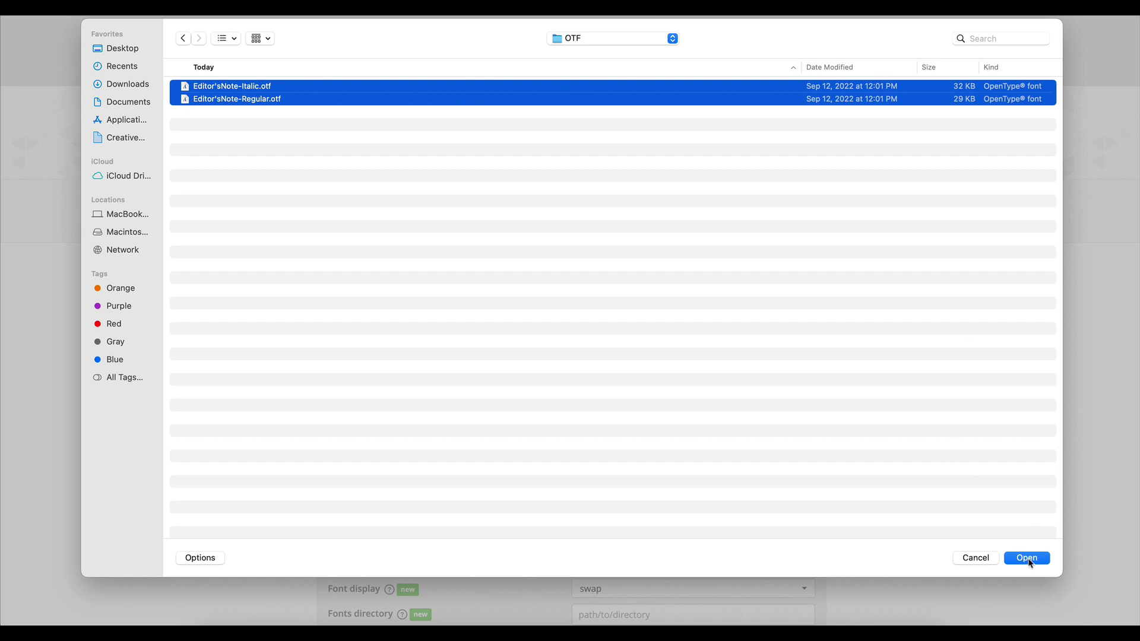
pyautogui.click(1027, 558)
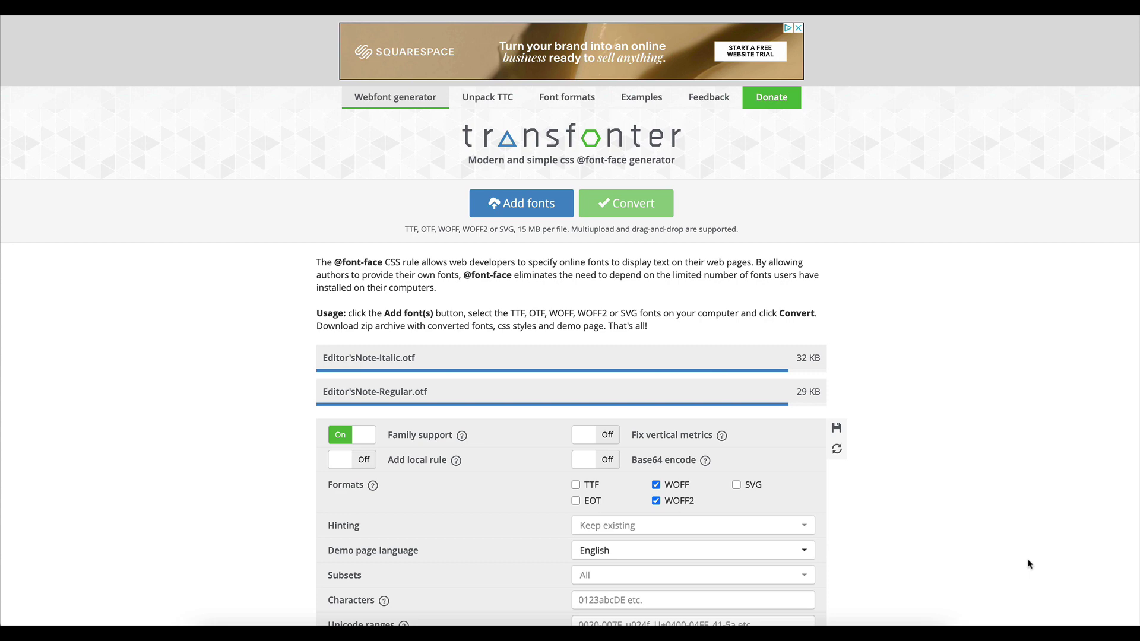
# - Add TTF, EOT and SVG to the WOFF and WOFF2 formats and convert the fonts
pyautogui.scroll(-1, 535, 380)
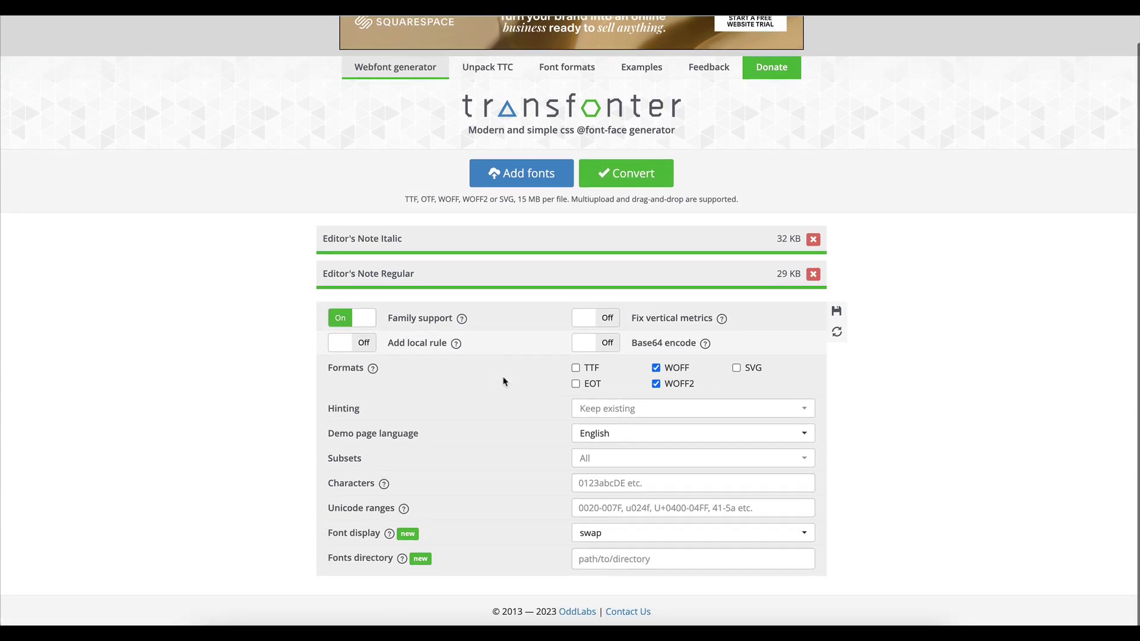
pyautogui.click(592, 377)
pyautogui.click(579, 389)
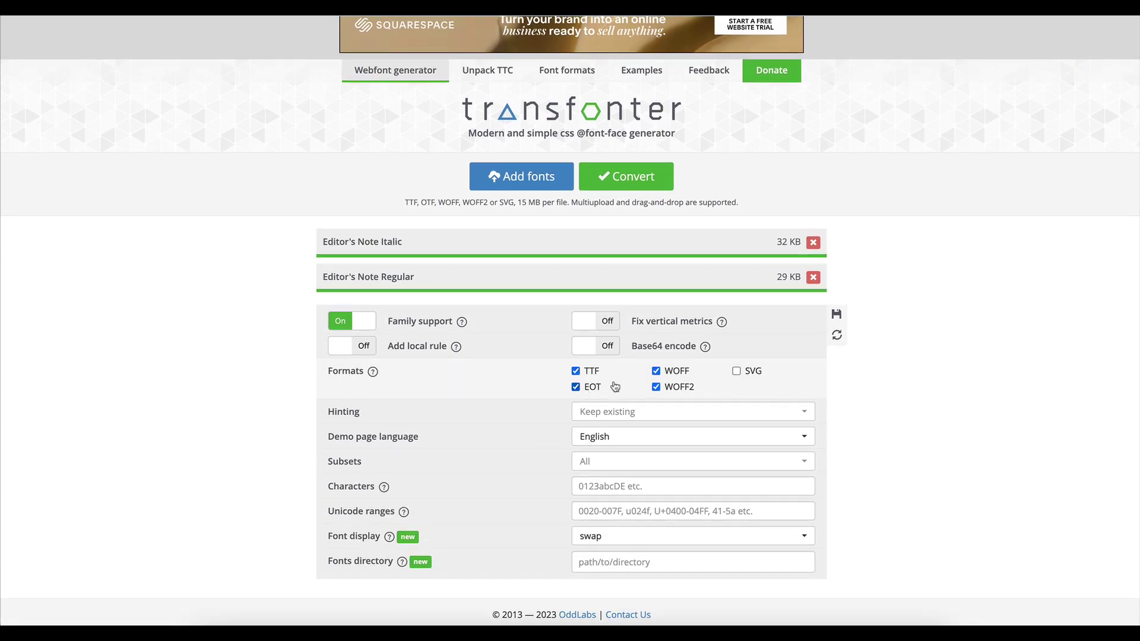
pyautogui.click(740, 373)
pyautogui.click(639, 187)
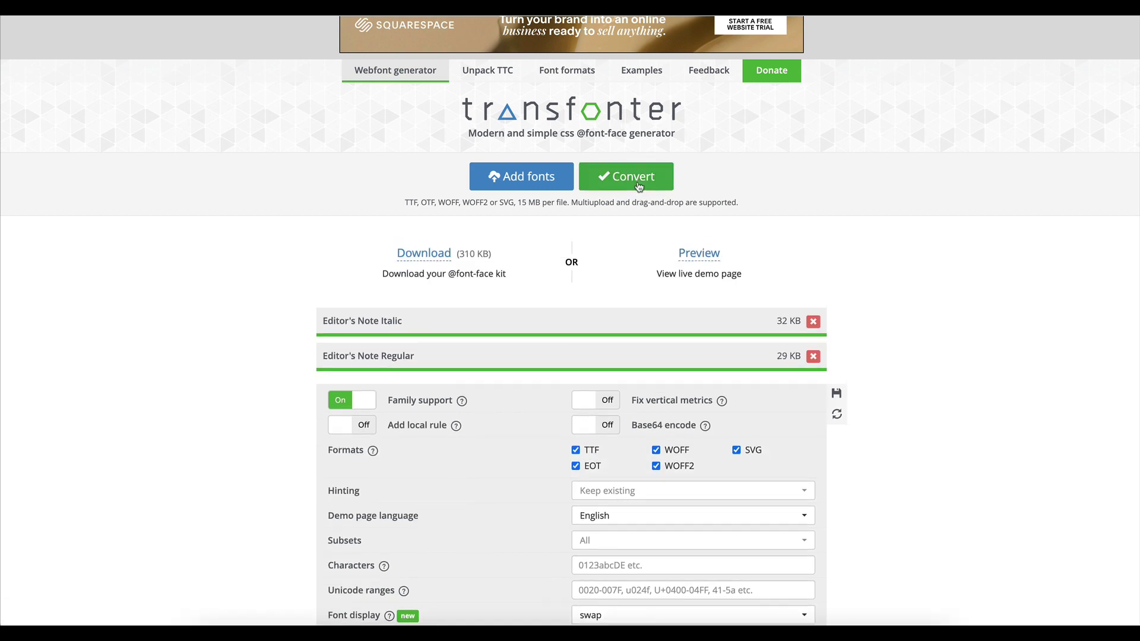
# - Download the converted kit and trash its stylesheet.css and demo.html files
pyautogui.click(441, 256)
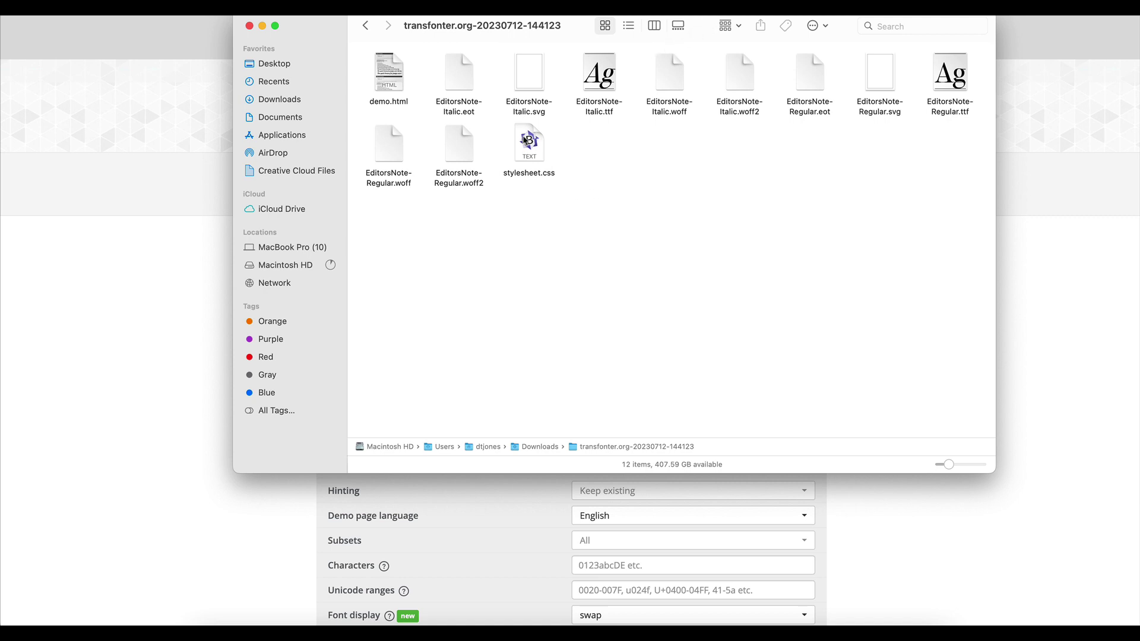
pyautogui.click(527, 141)
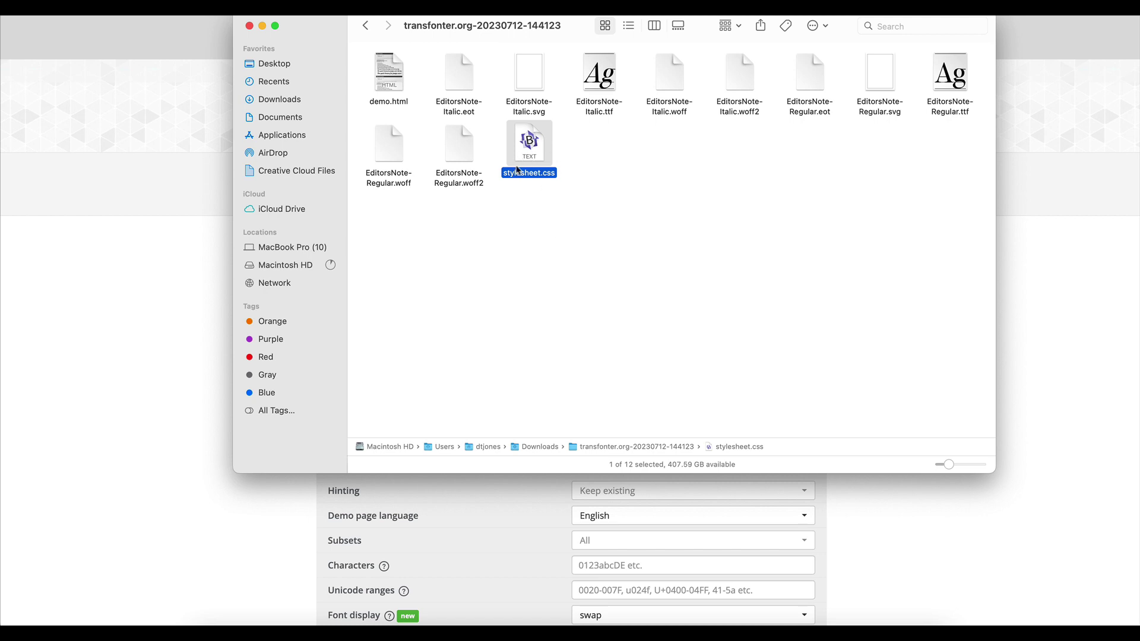
pyautogui.keyDown('super'); pyautogui.click(395, 74); pyautogui.keyUp('super')
pyautogui.moveTo(395, 75); pyautogui.dragTo(942, 621)
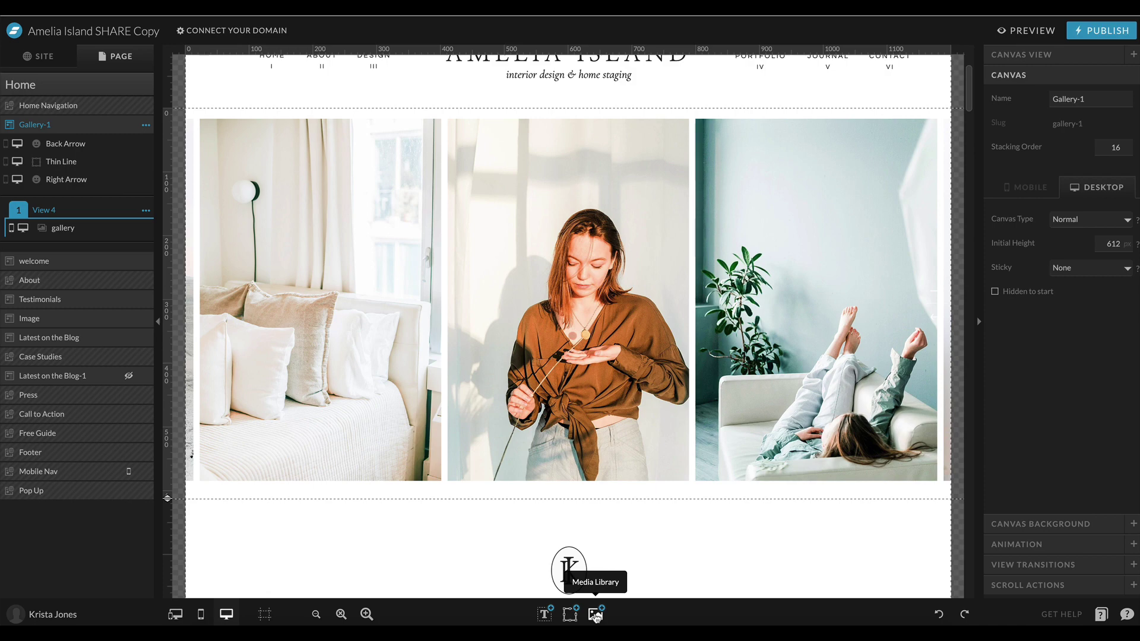
# - Upload all ten EditorsNote font files from the kit folder into Showit's media library
pyautogui.click(596, 616)
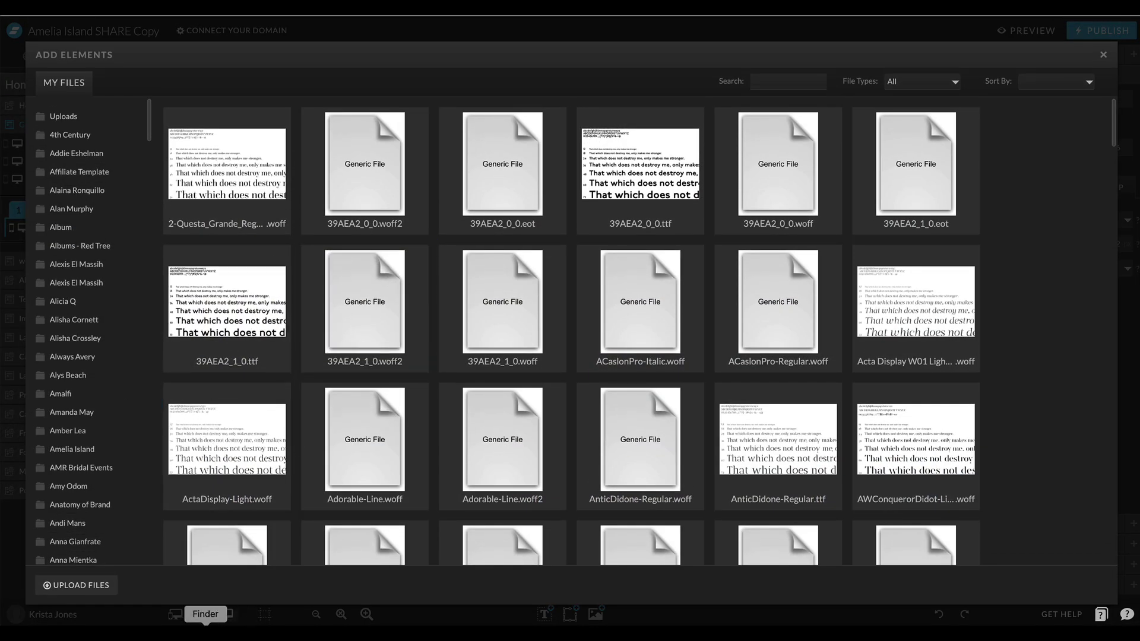
pyautogui.click(206, 631)
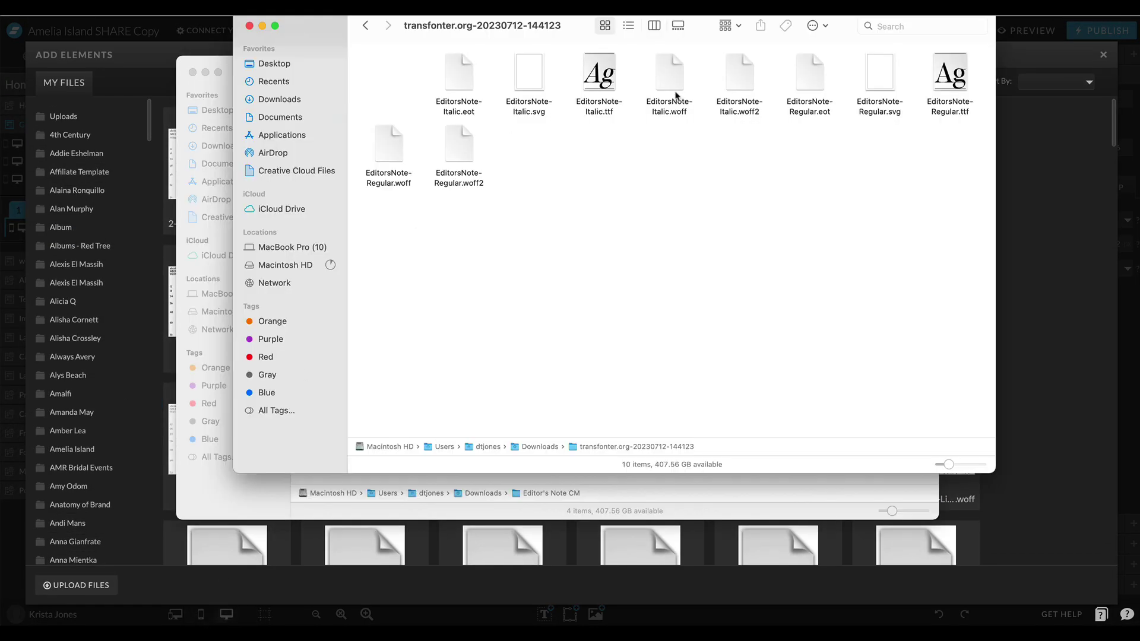
pyautogui.moveTo(949, 207); pyautogui.dragTo(369, 67)
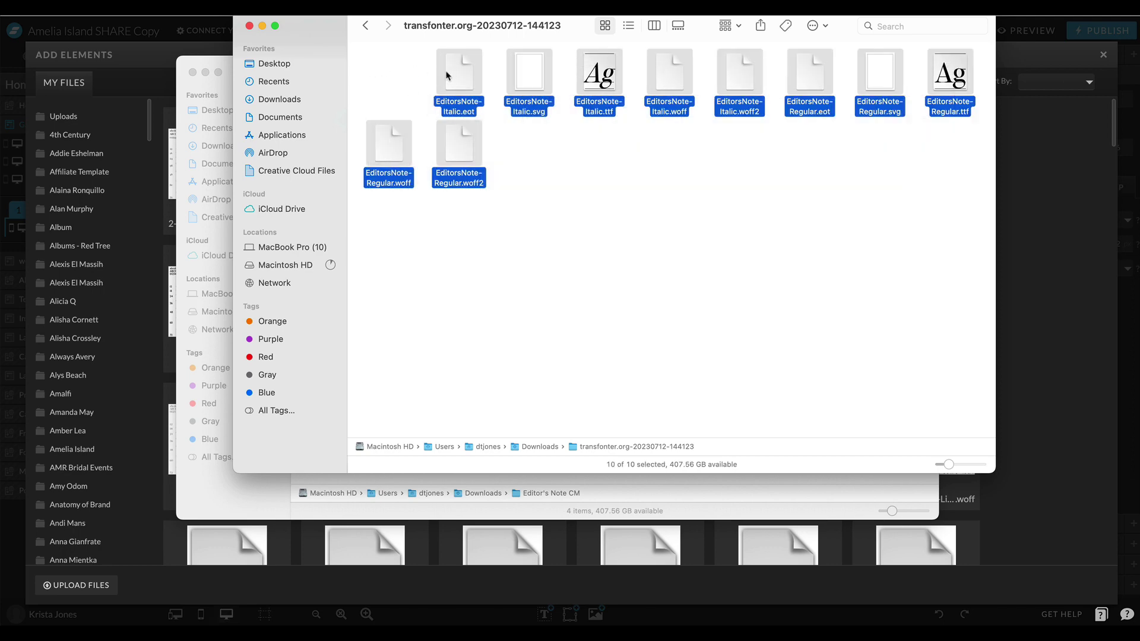
pyautogui.moveTo(446, 75); pyautogui.dragTo(168, 546)
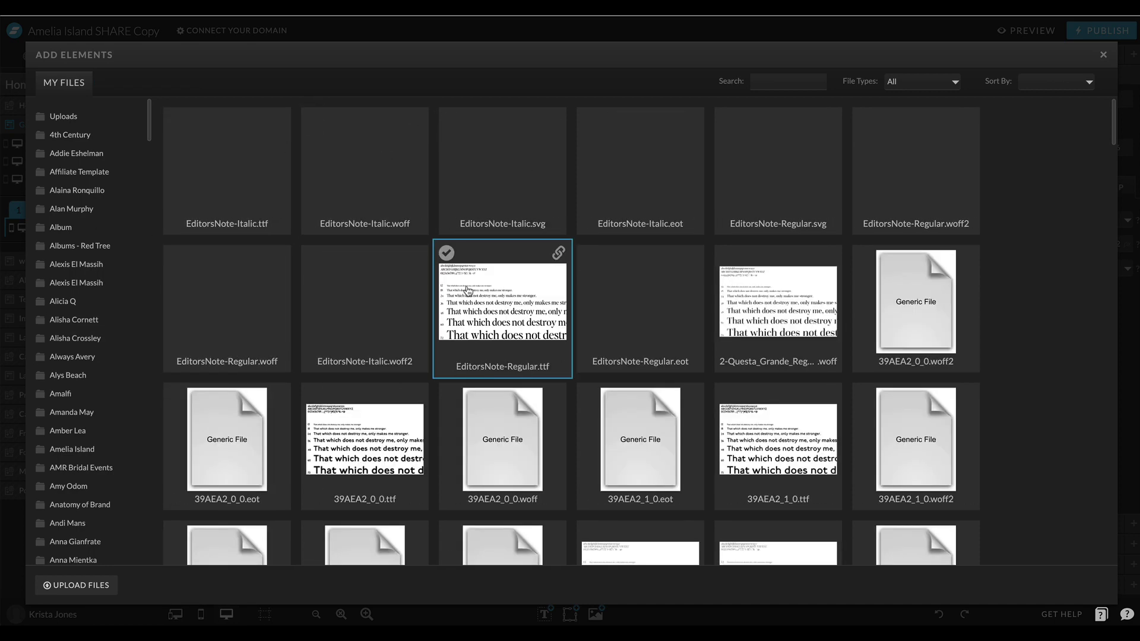
pyautogui.click(1103, 55)
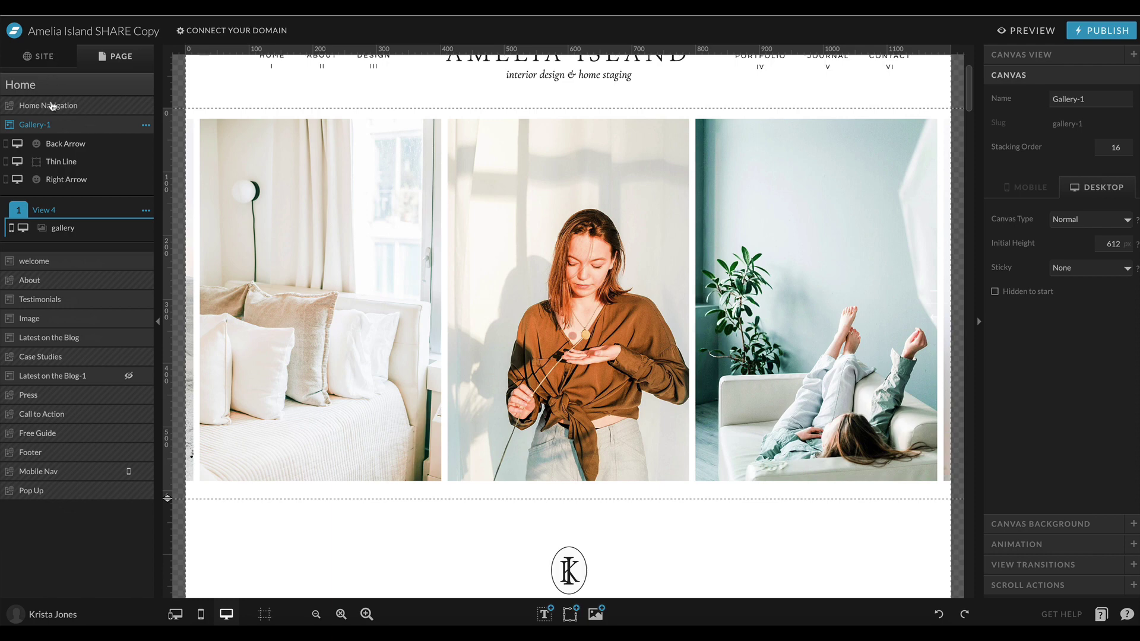
# - In Design Settings > Fonts, add the EditorsNote-Regular WOFF as licensed custom font 'Editors Note Regular'
pyautogui.click(52, 55)
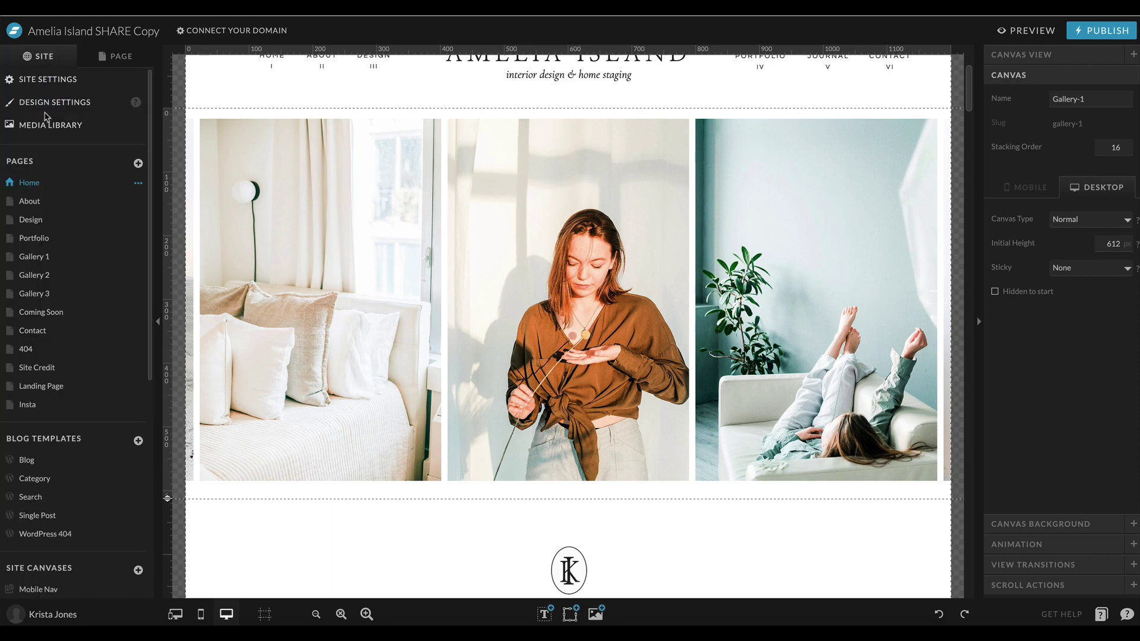
pyautogui.click(45, 113)
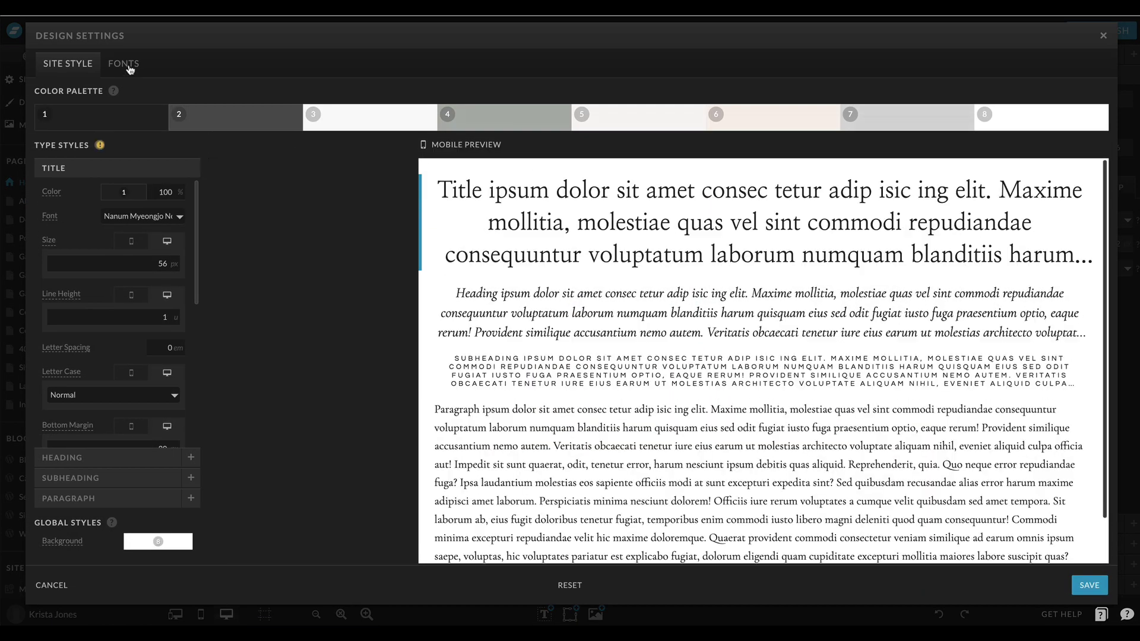
pyautogui.click(129, 68)
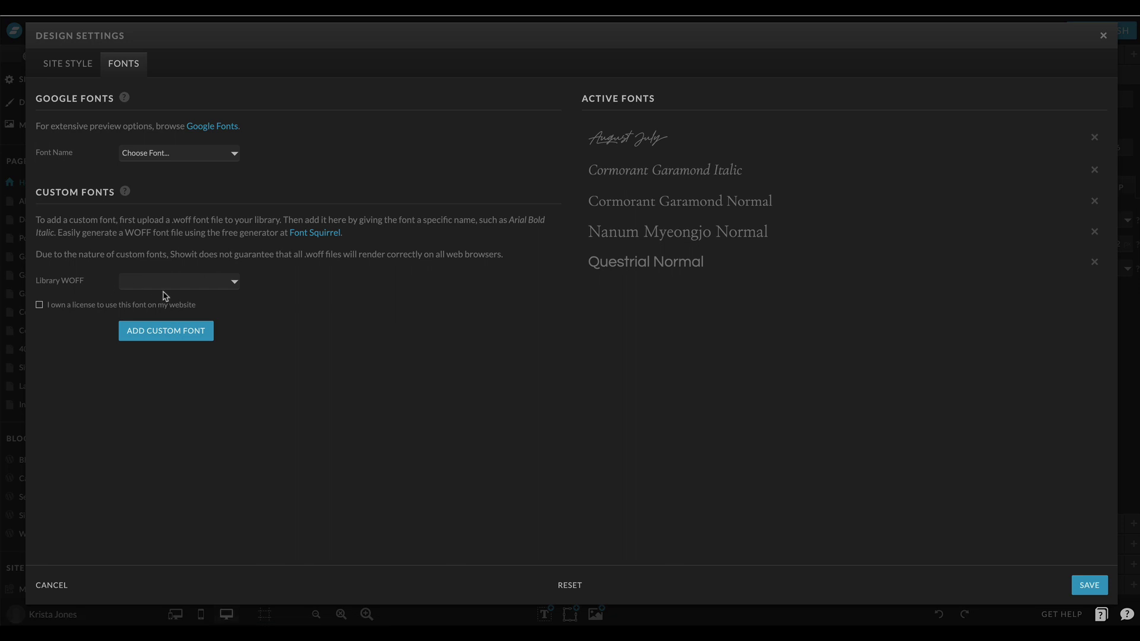
pyautogui.click(193, 281)
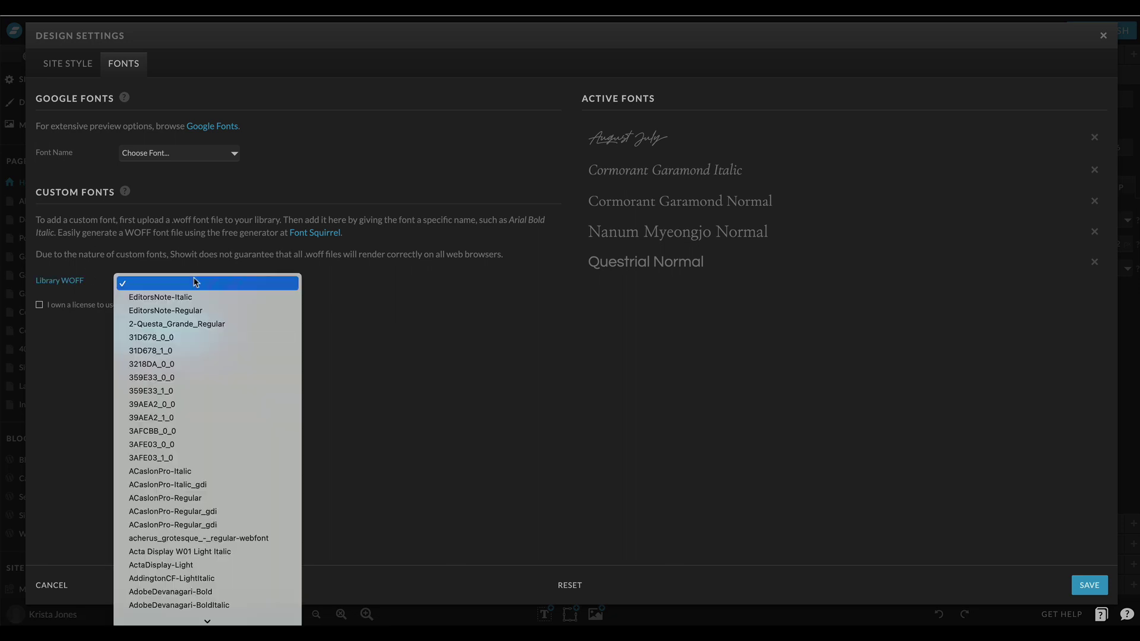
pyautogui.click(190, 312)
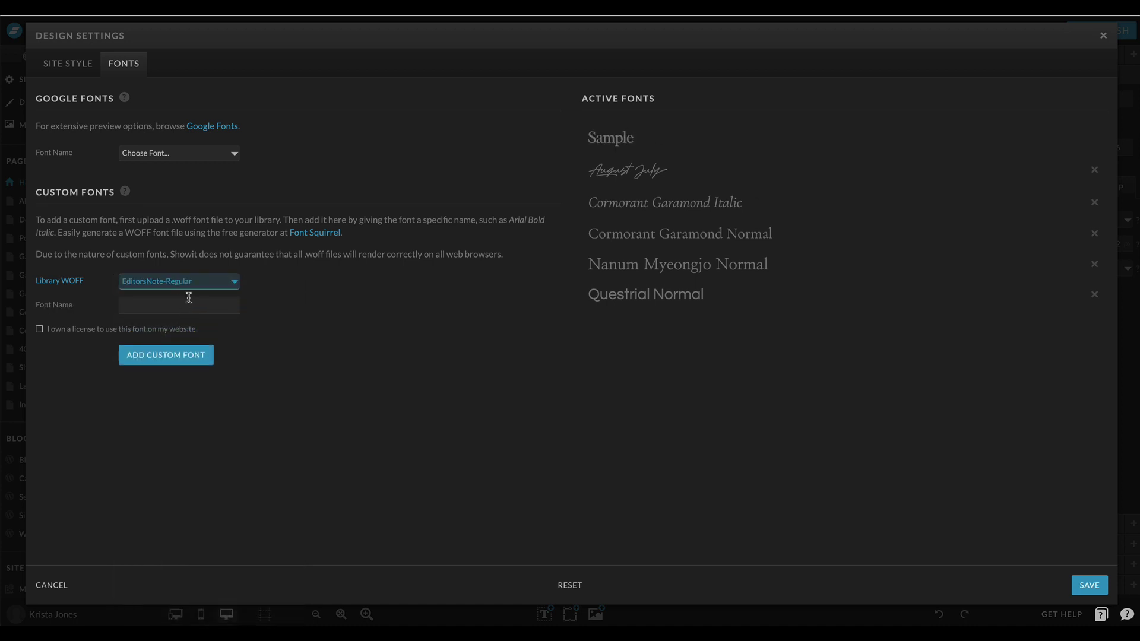
pyautogui.click(215, 307)
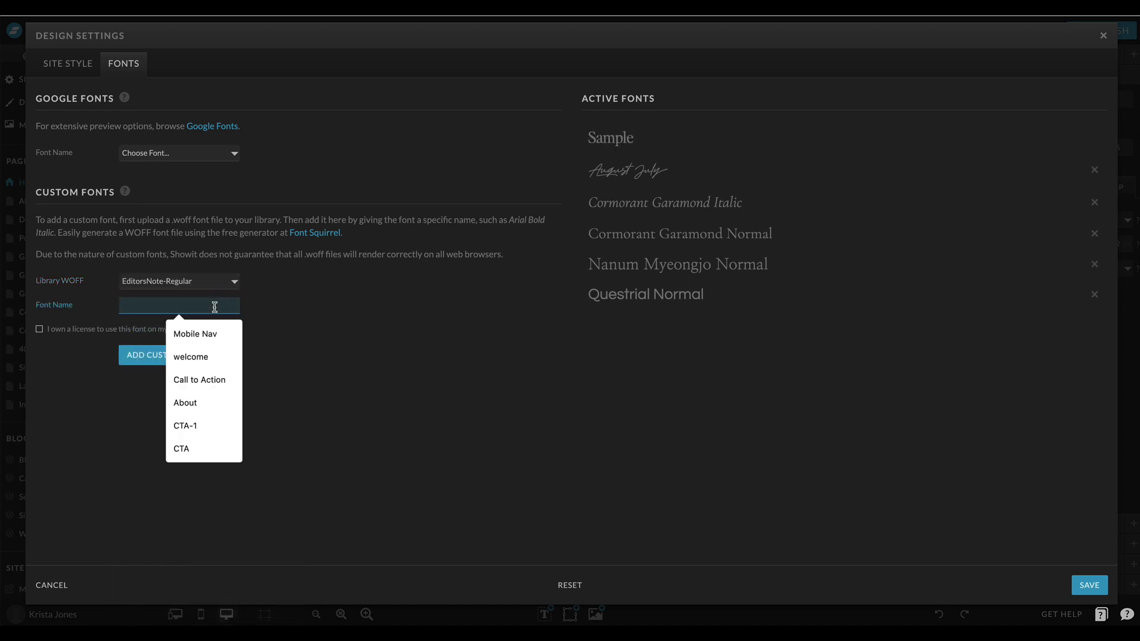
pyautogui.write('Edi')
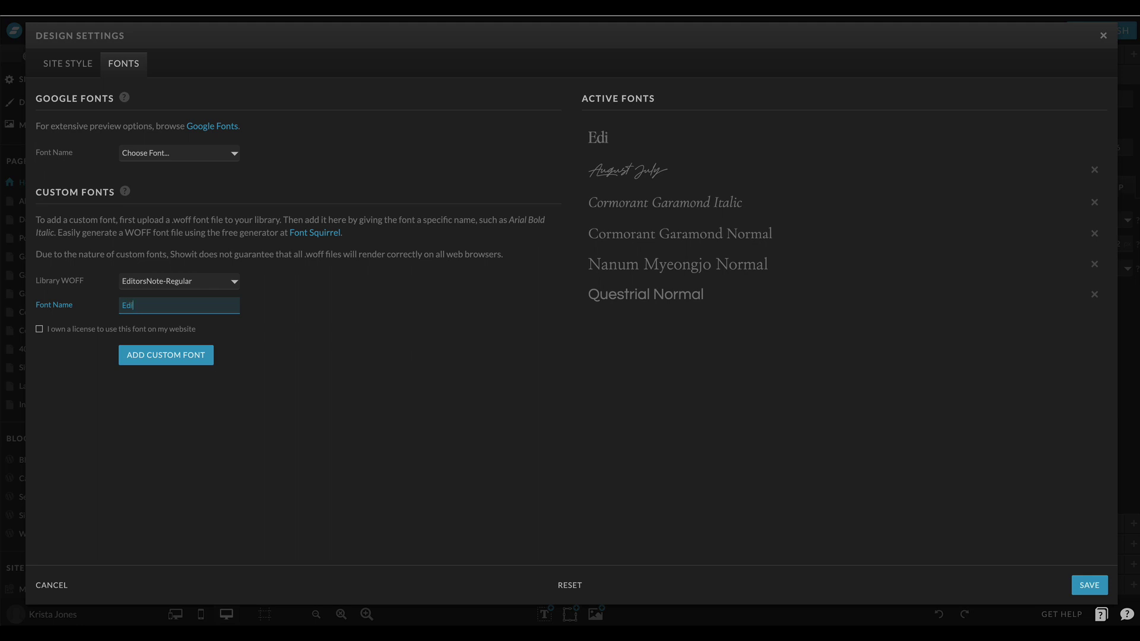
pyautogui.write('ott')
pyautogui.write('ditors Note Re')
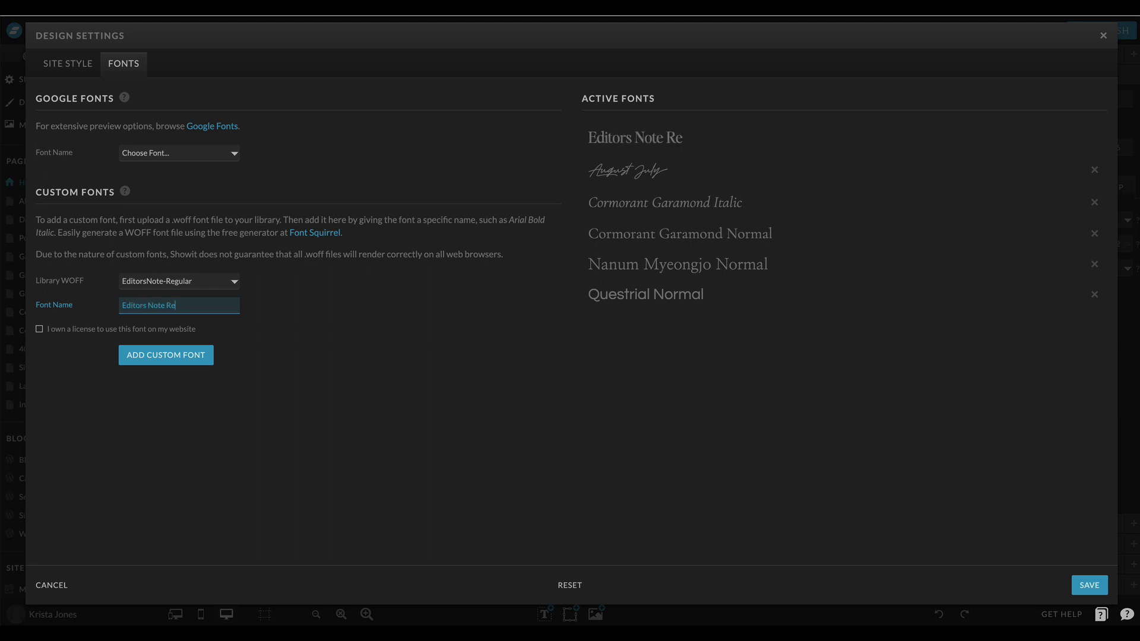
pyautogui.write('gular')
pyautogui.click(124, 330)
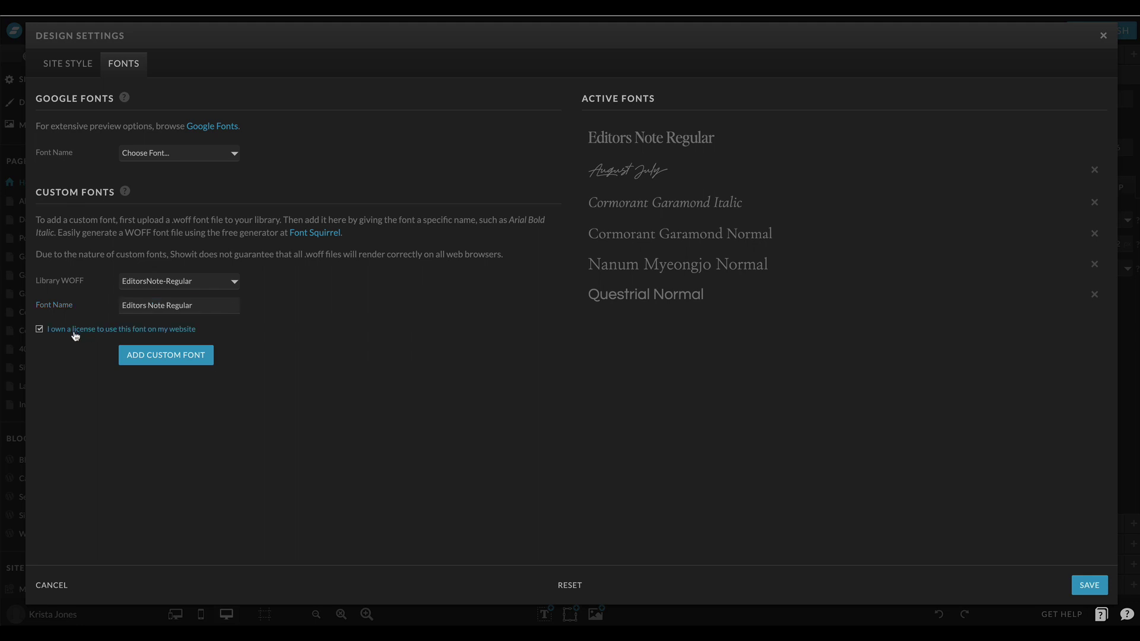
pyautogui.click(173, 356)
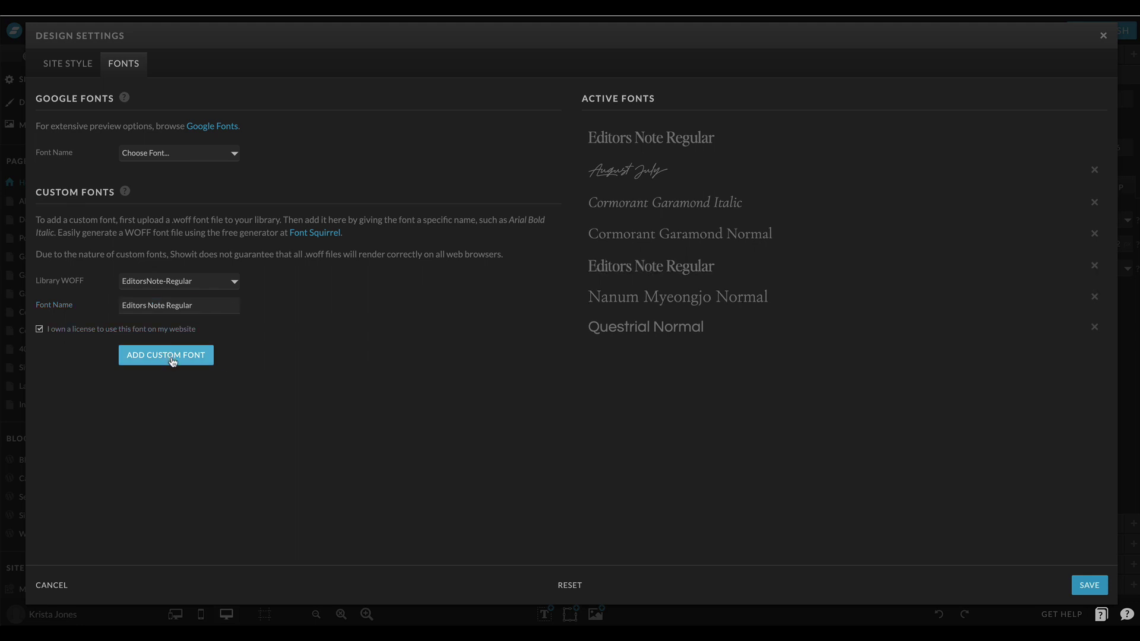
pyautogui.click(203, 284)
# - Add EditorsNote-Italic as custom font 'Editors Note Italic' and remove Nanum Myeongjo Normal
pyautogui.click(202, 268)
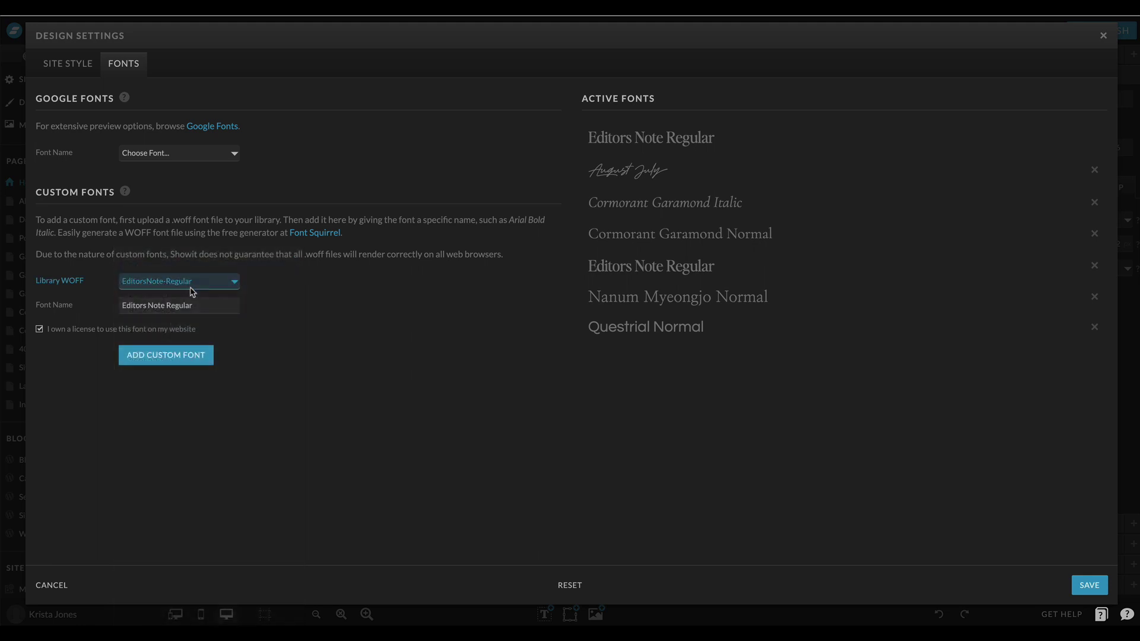
pyautogui.doubleClick(178, 305)
pyautogui.write('Italic')
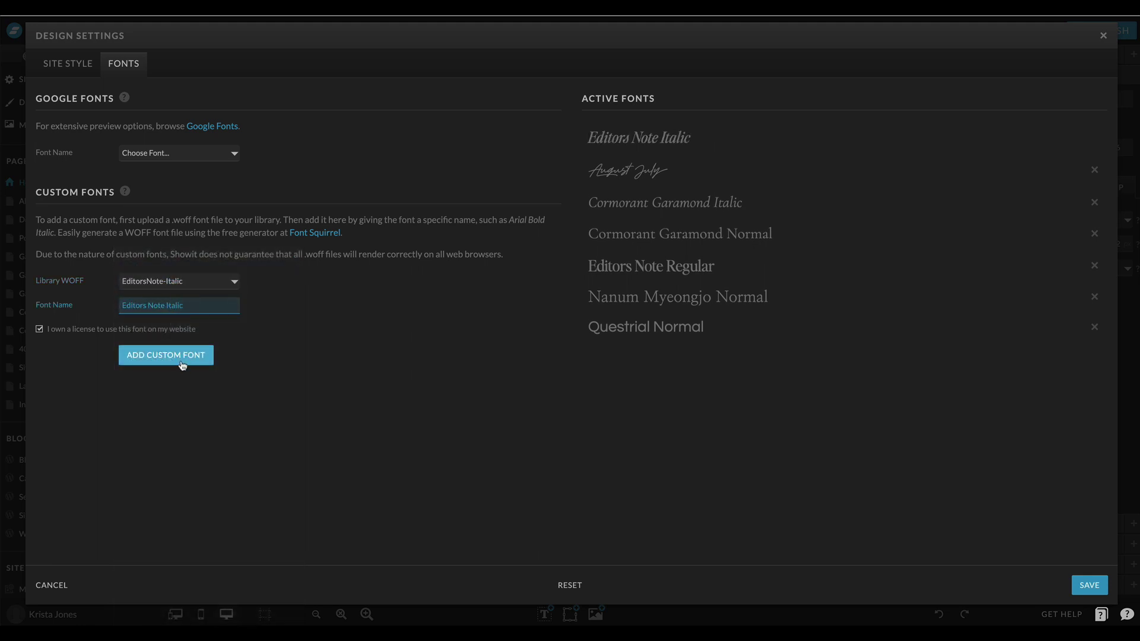
pyautogui.click(182, 360)
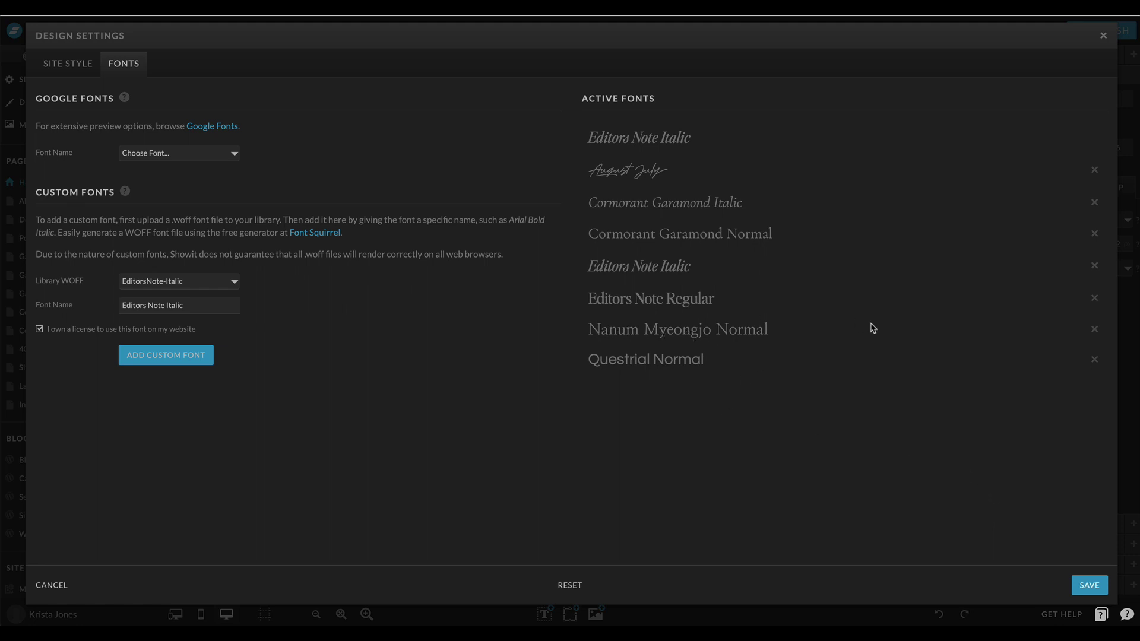
pyautogui.click(1094, 329)
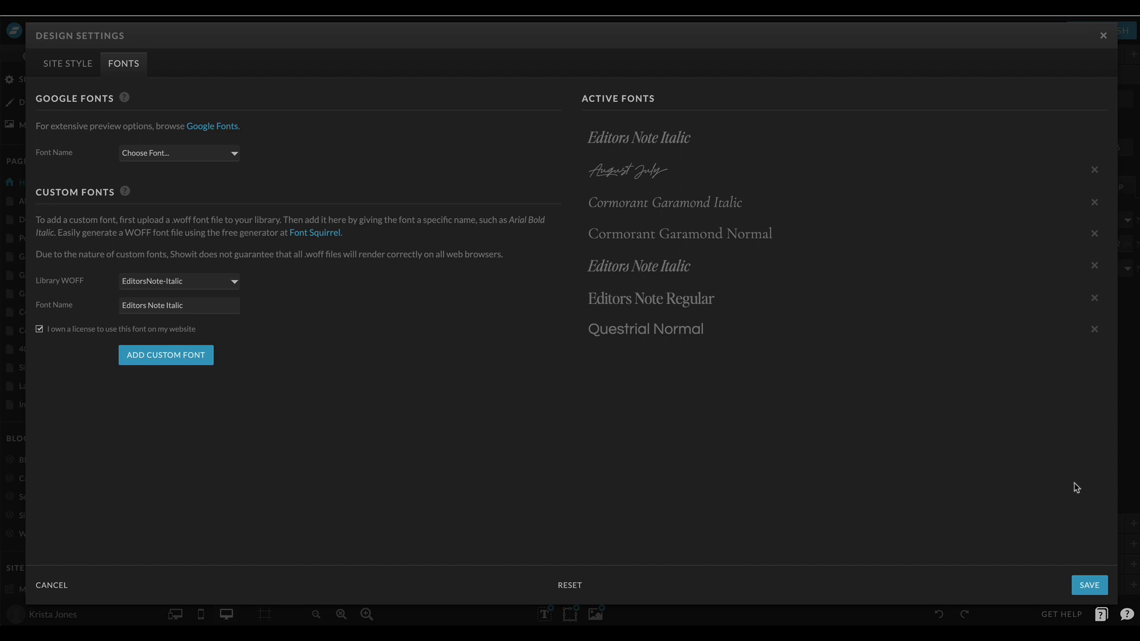
# - Save the font changes and close Design Settings
pyautogui.click(1087, 586)
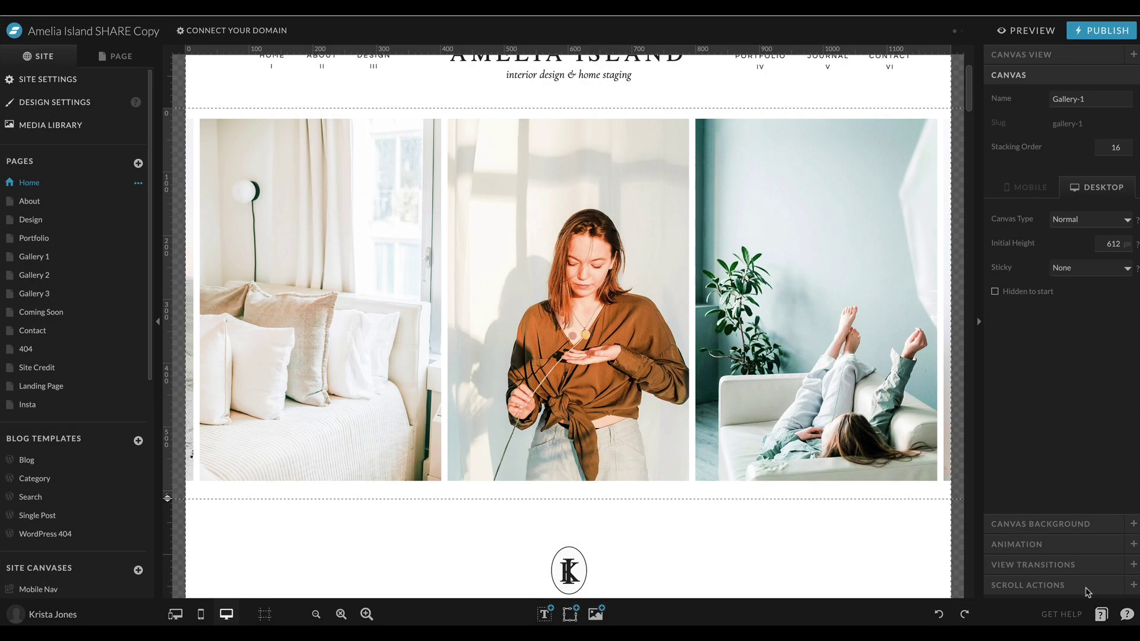
pyautogui.scroll(2, 281, 208)
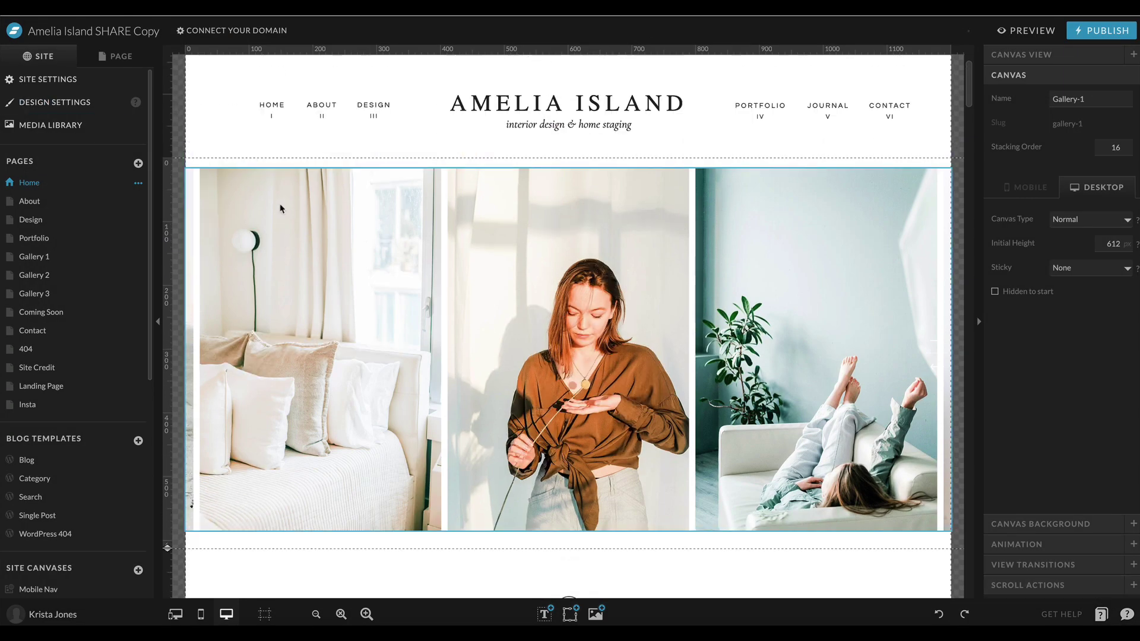
pyautogui.scroll(1, 297, 208)
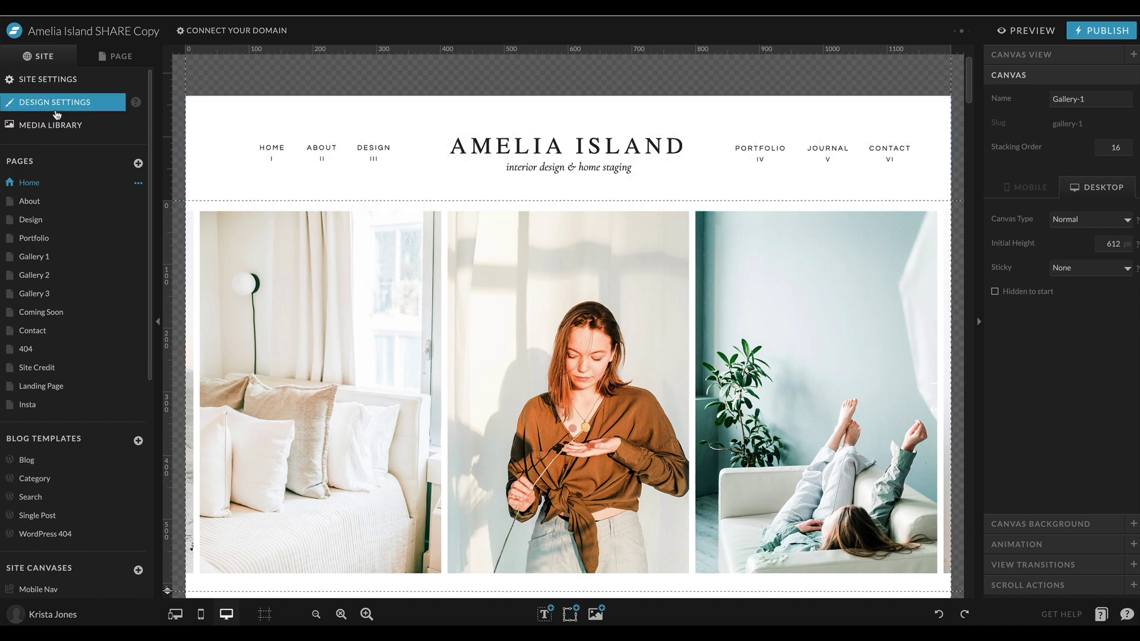
# - Change the Title type style's font to Editors Note Regular in Site Style and save
pyautogui.click(58, 107)
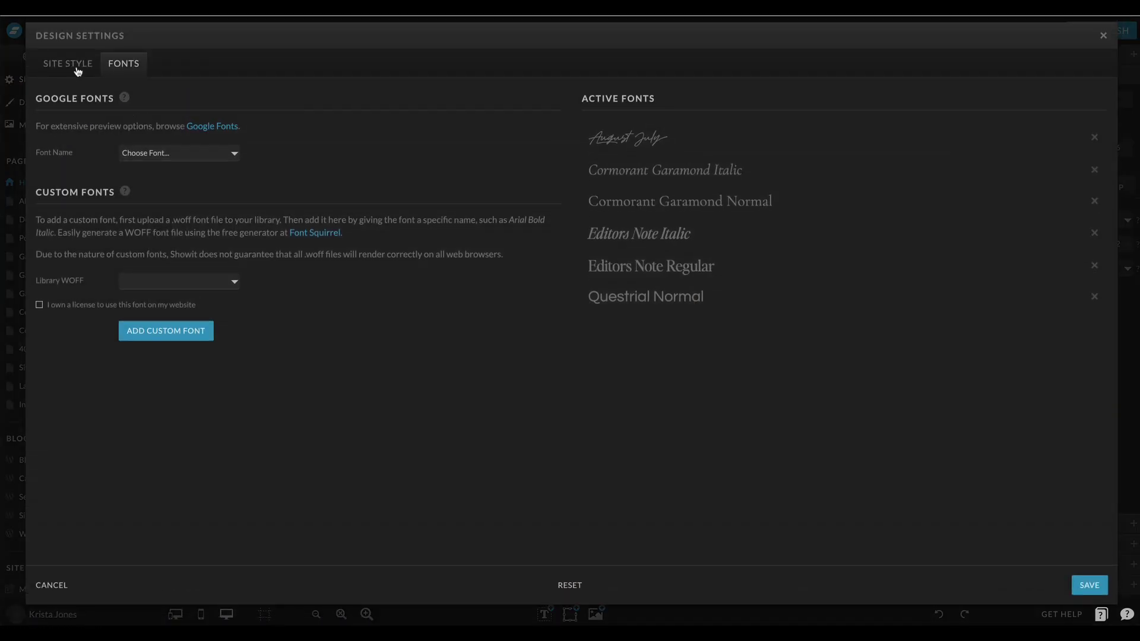
pyautogui.click(77, 69)
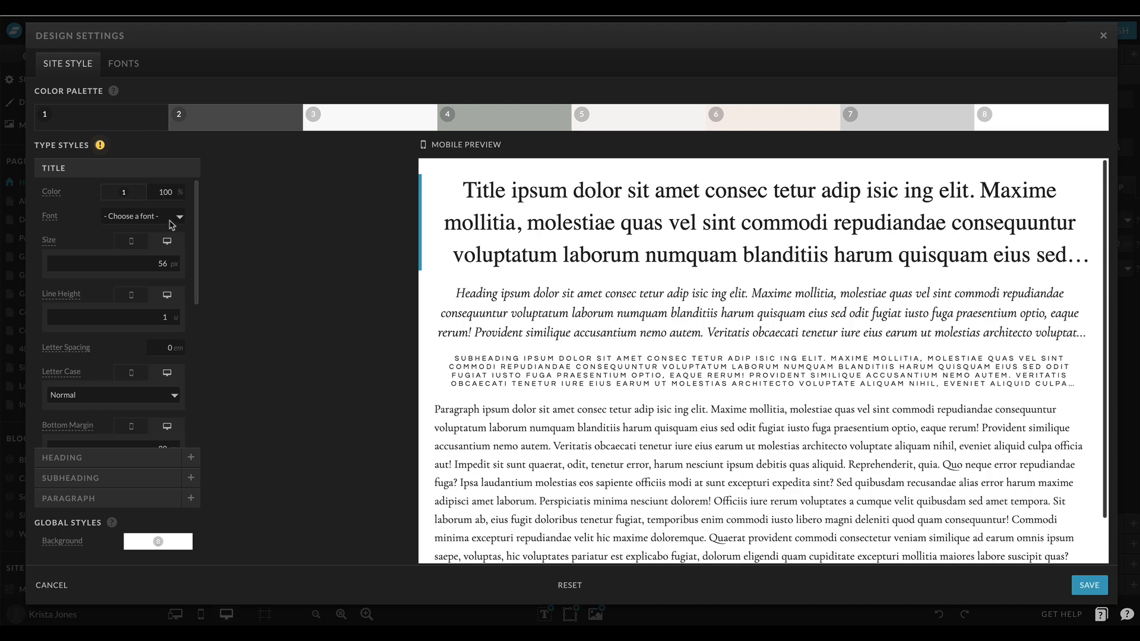
pyautogui.click(171, 225)
pyautogui.click(166, 303)
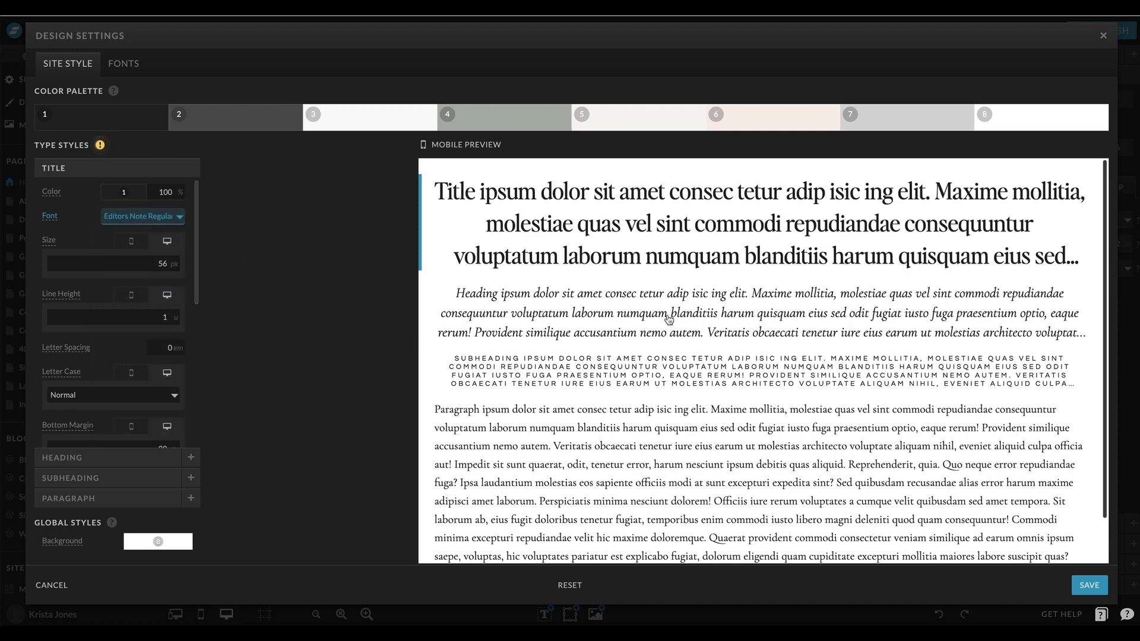
pyautogui.click(1090, 585)
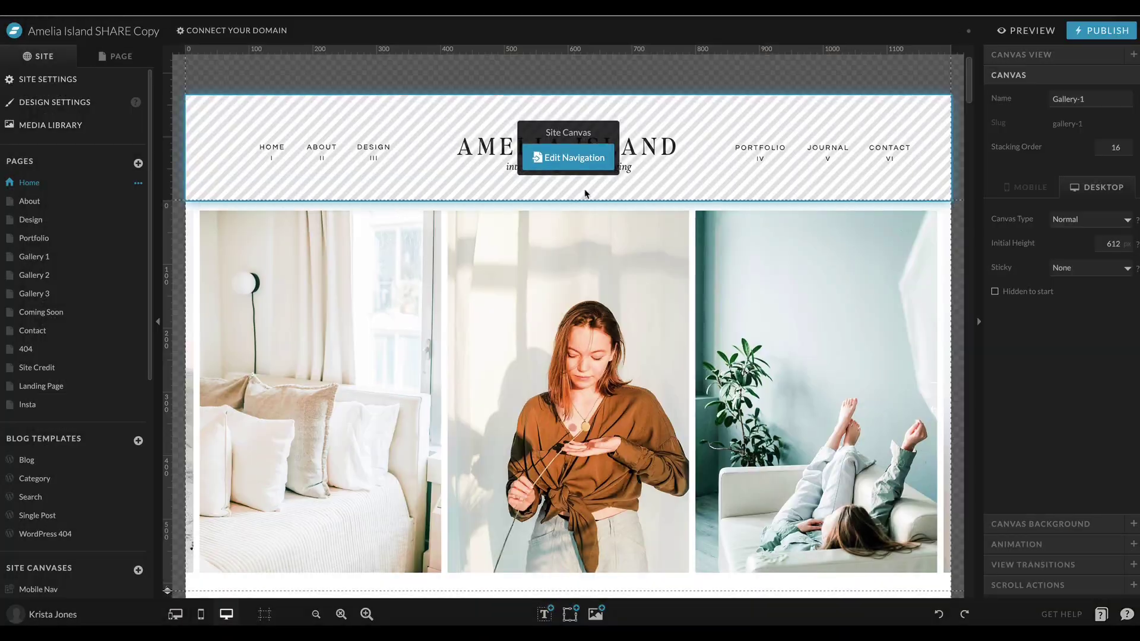
# - Change the Inquire heading under the third photo to the Editors Note Regular font
pyautogui.scroll(-7, 585, 193)
pyautogui.click(782, 375)
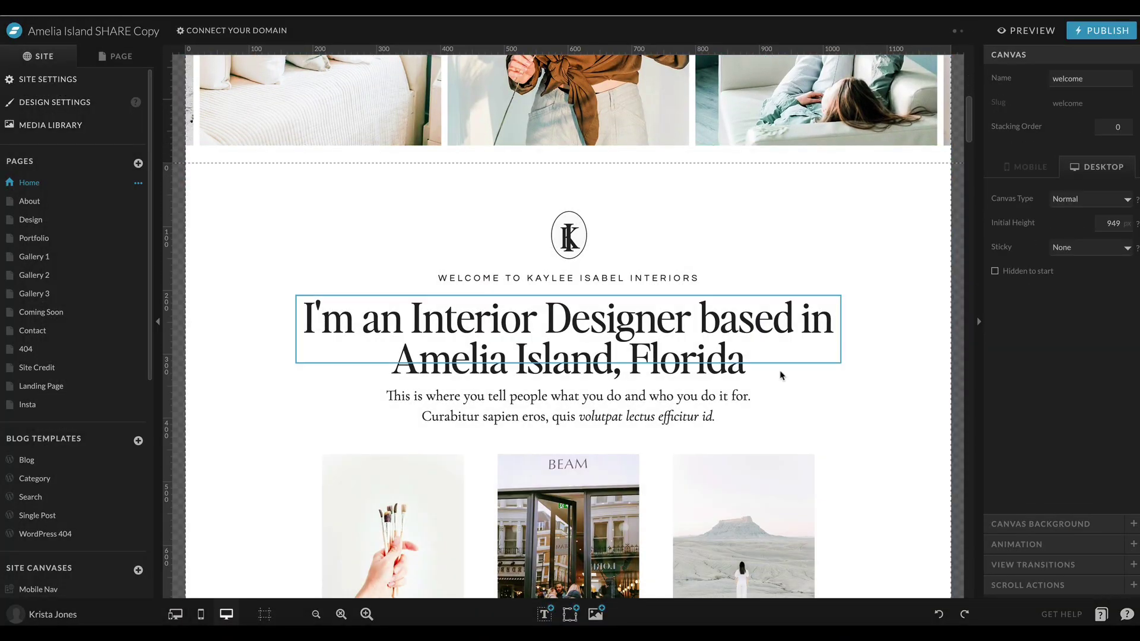
pyautogui.scroll(-7, 675, 369)
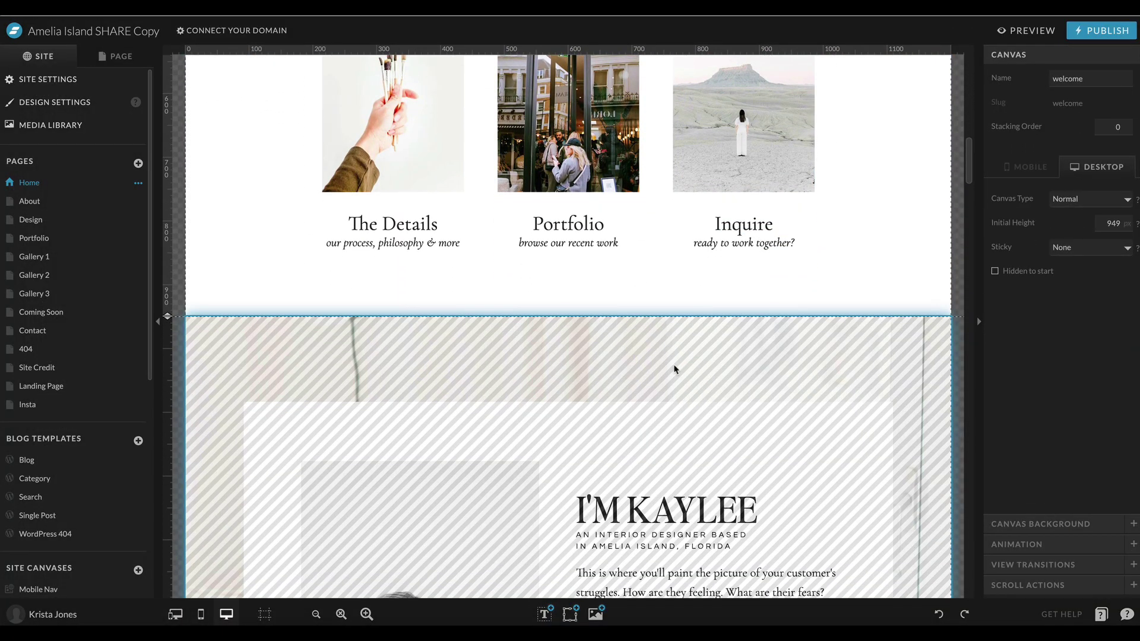
pyautogui.click(736, 223)
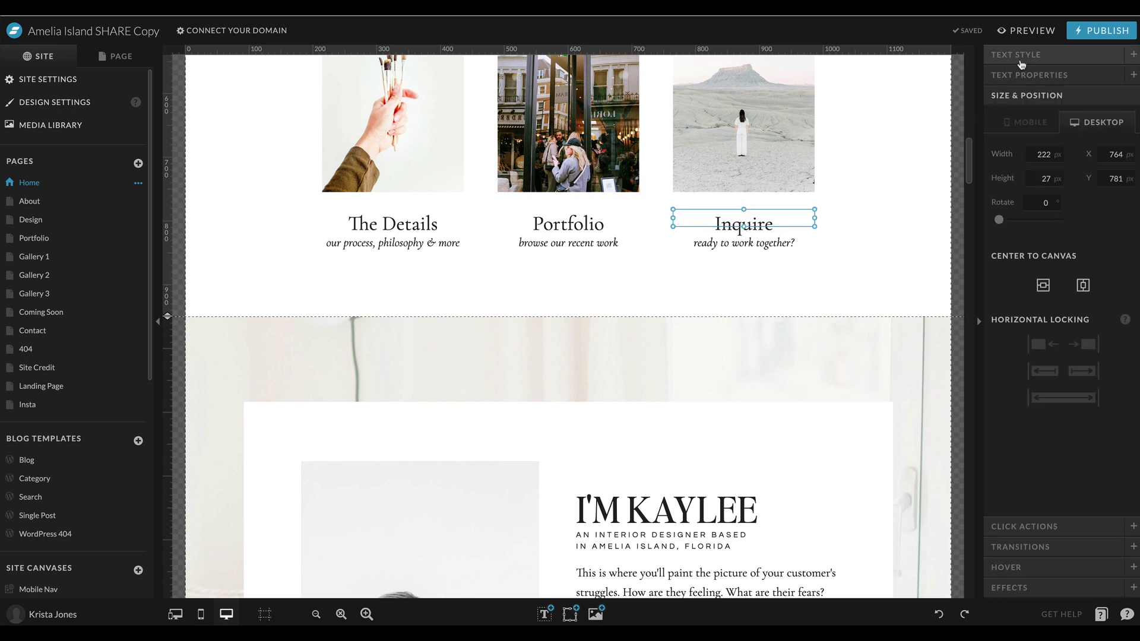
pyautogui.click(1017, 55)
pyautogui.scroll(3, 835, 291)
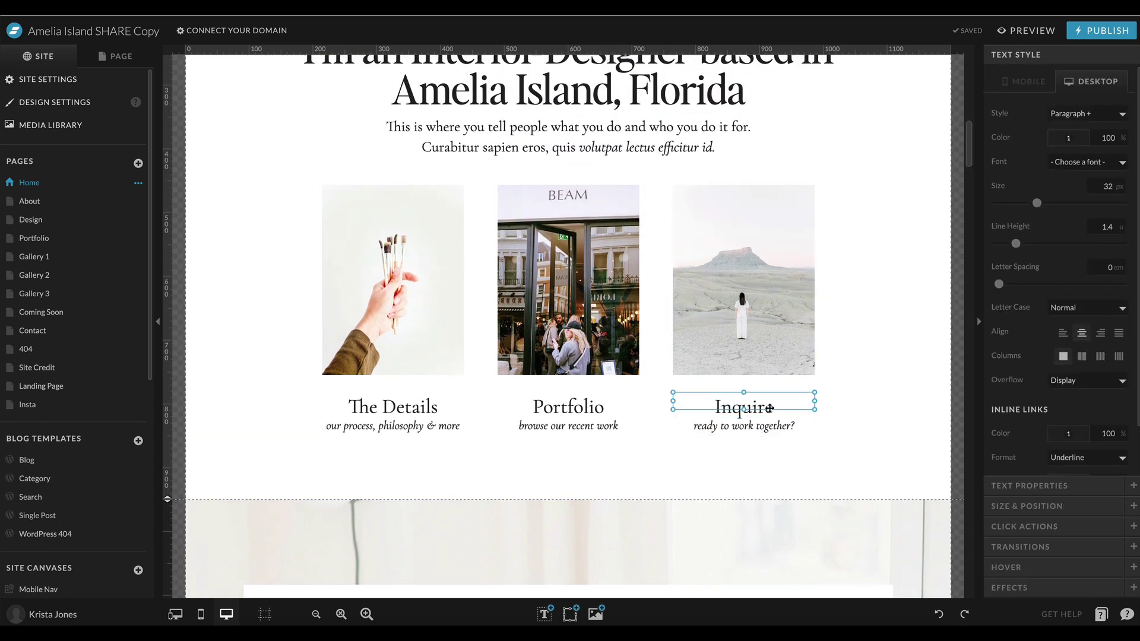
pyautogui.click(1100, 162)
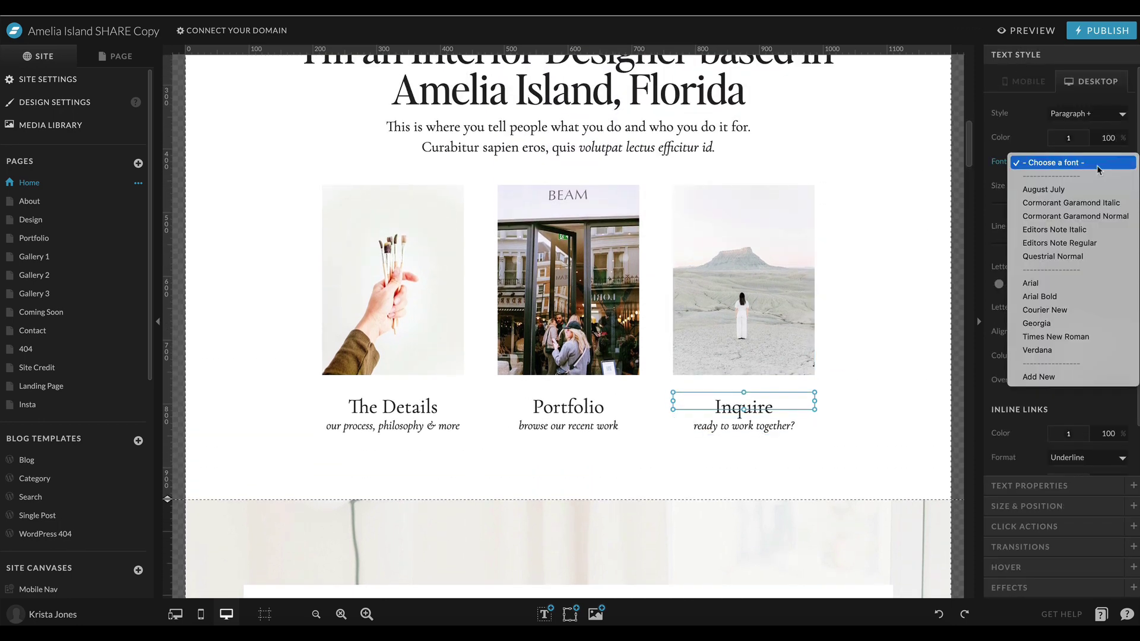
pyautogui.click(1079, 242)
pyautogui.click(895, 425)
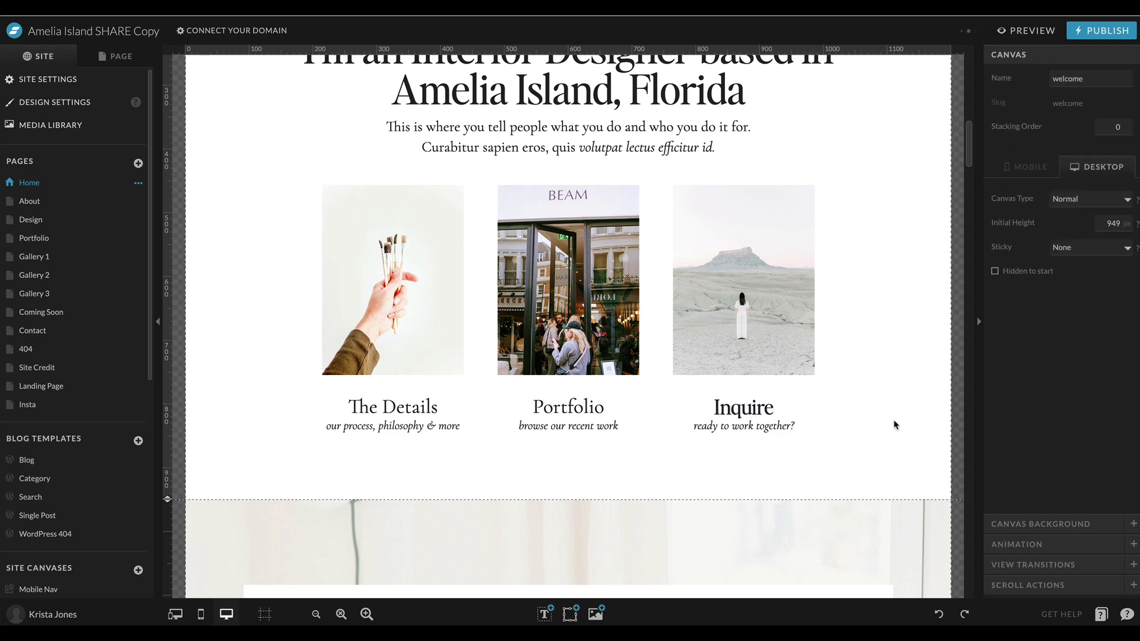
pyautogui.scroll(2, 895, 426)
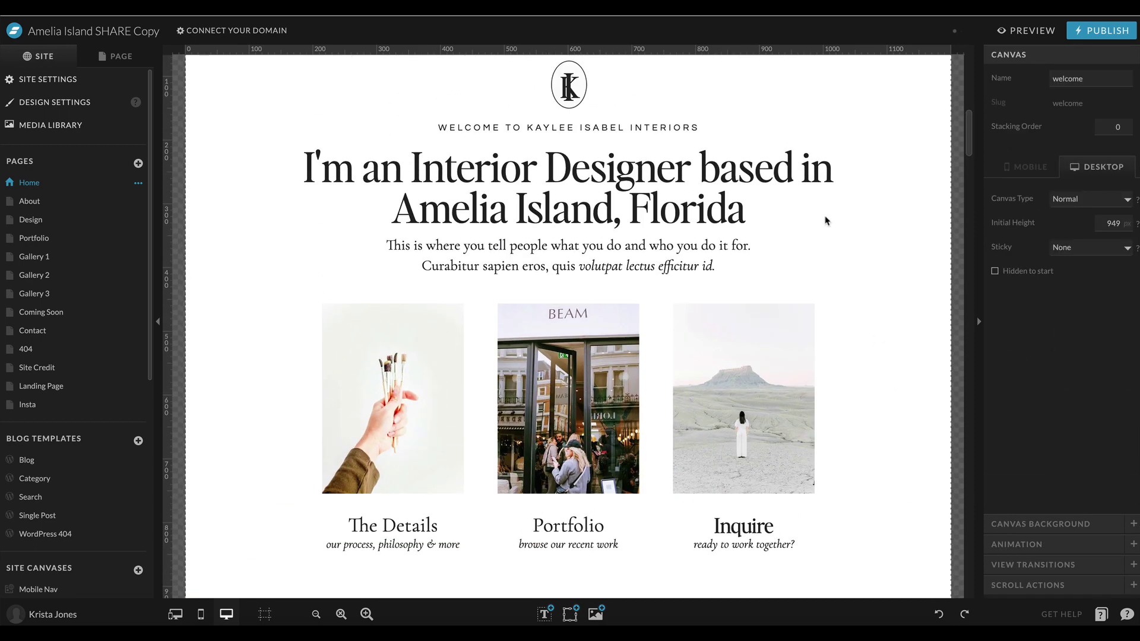